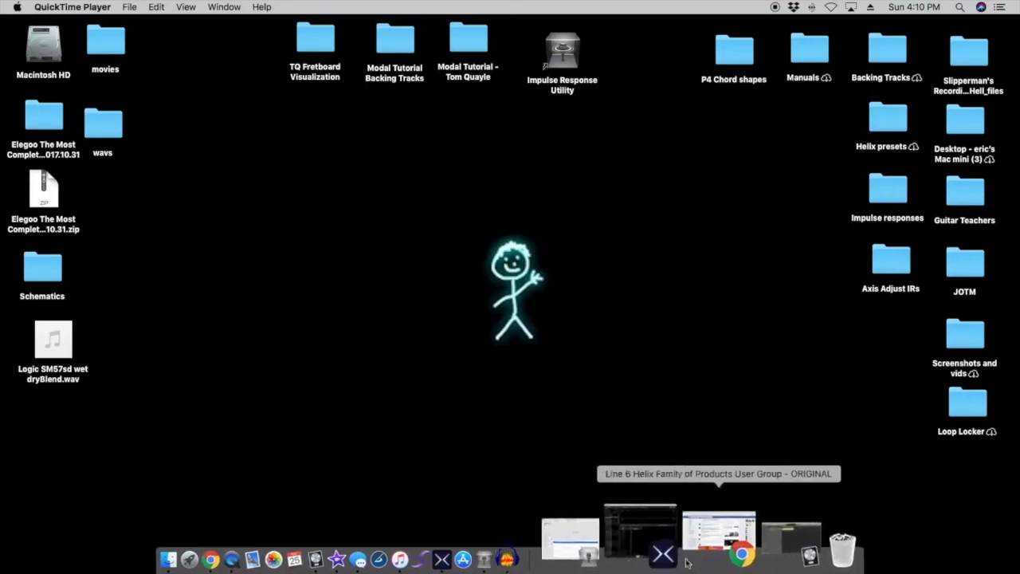
Switch to Logic Pro X and position the Amp Designer microphone close to the speaker's centre on the Sweep file track.
{"action": "left_click", "coordinate": [715, 552]}
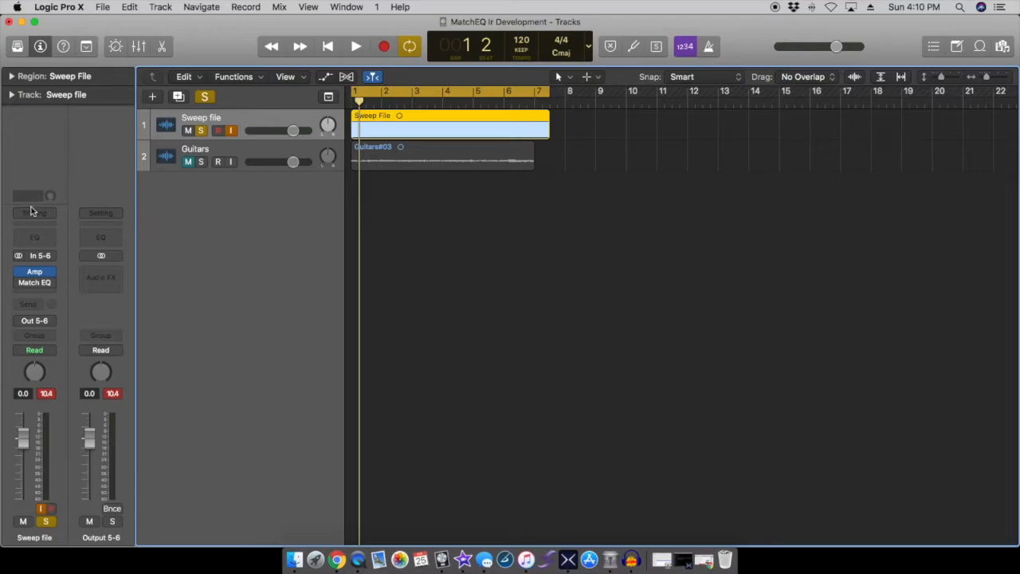
{"action": "mouse_move", "coordinate": [35, 274]}
{"action": "left_click", "coordinate": [35, 273]}
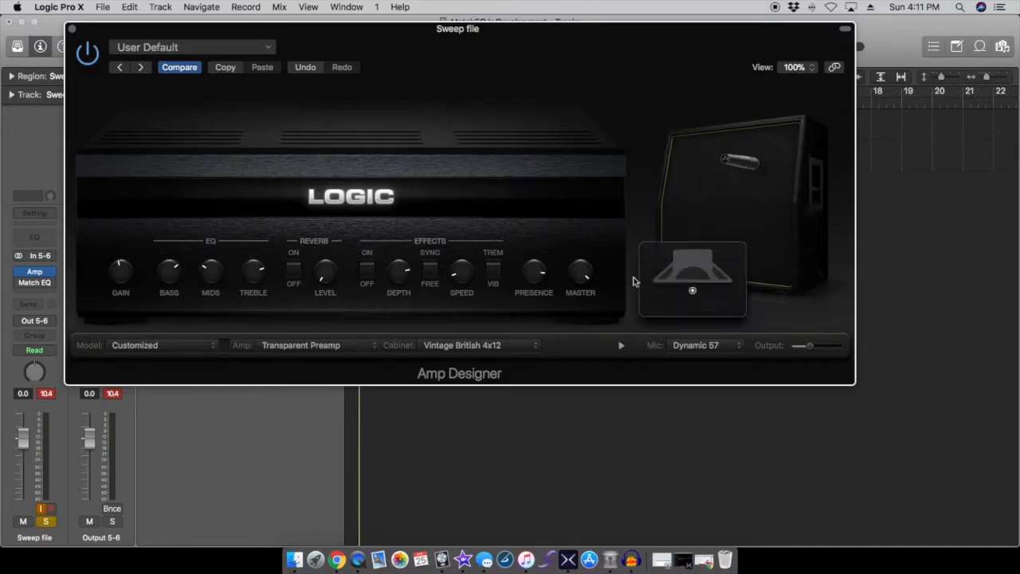
{"action": "mouse_move", "coordinate": [705, 241]}
{"action": "left_click_drag", "start_coordinate": [695, 292], "coordinate": [694, 286]}
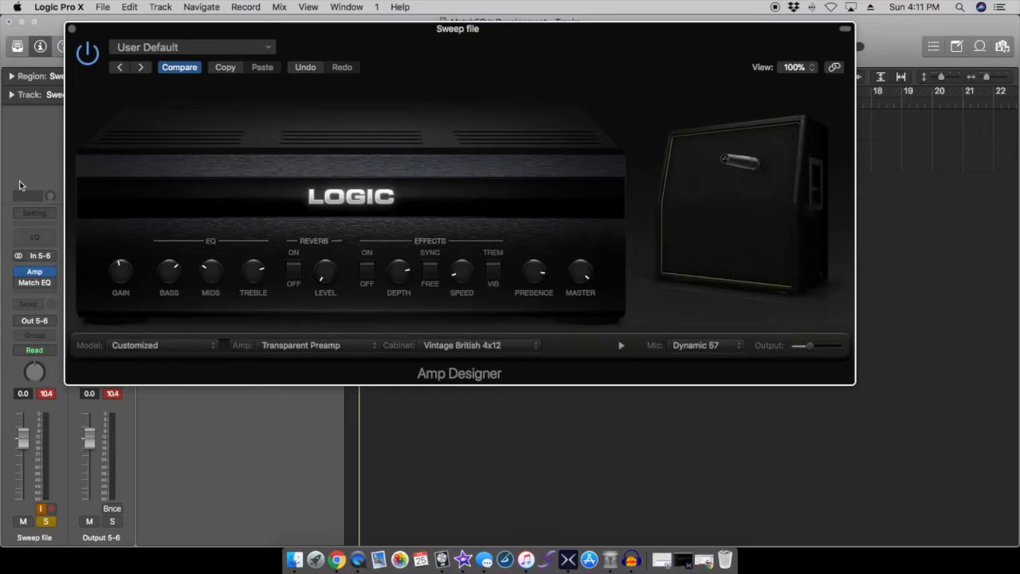
{"action": "left_click", "coordinate": [72, 30]}
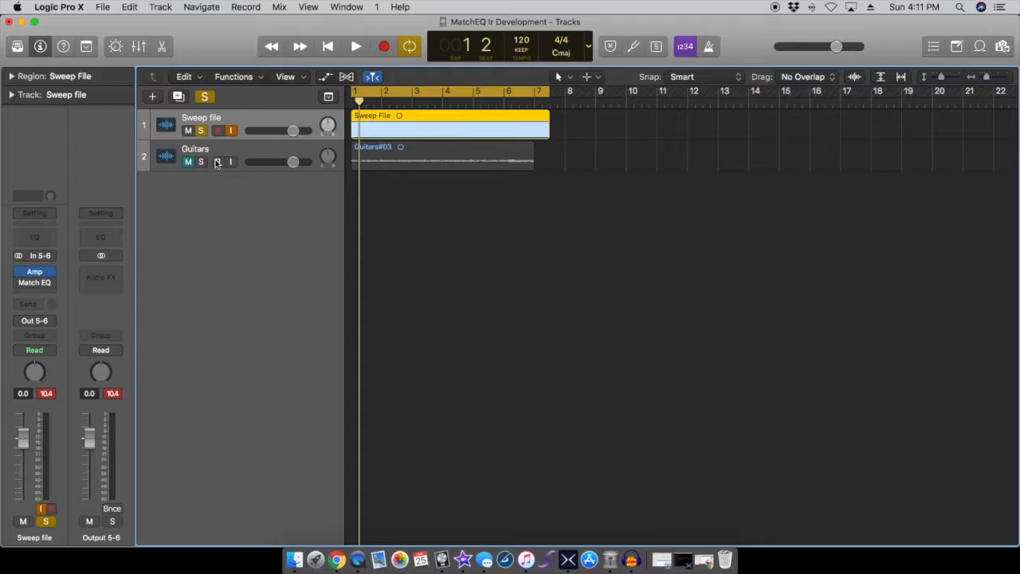
Clear both the current material spectrum and the reference spectrum in the Sweep file track's Match EQ.
{"action": "left_click", "coordinate": [36, 285]}
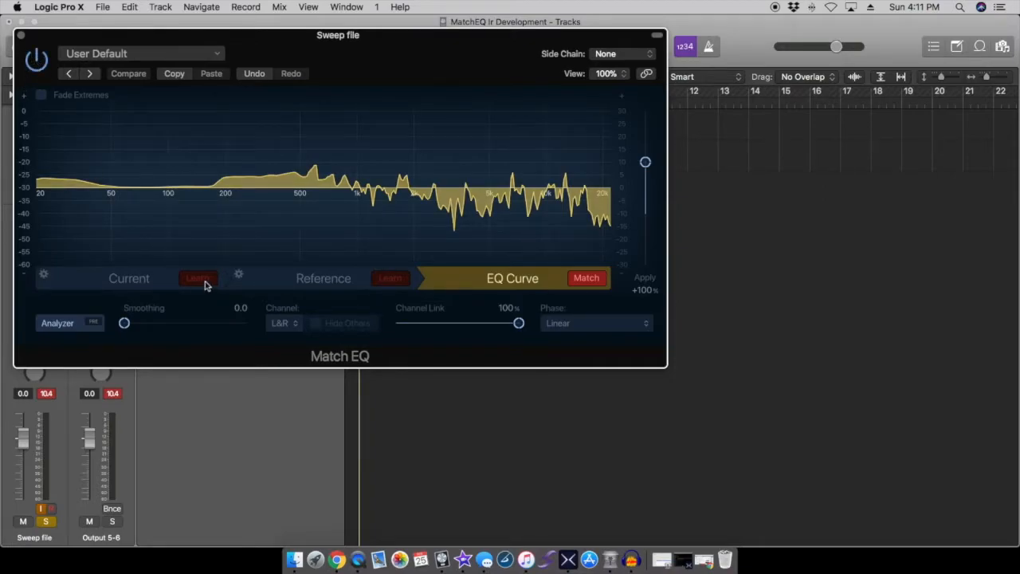
{"action": "left_click", "coordinate": [146, 287]}
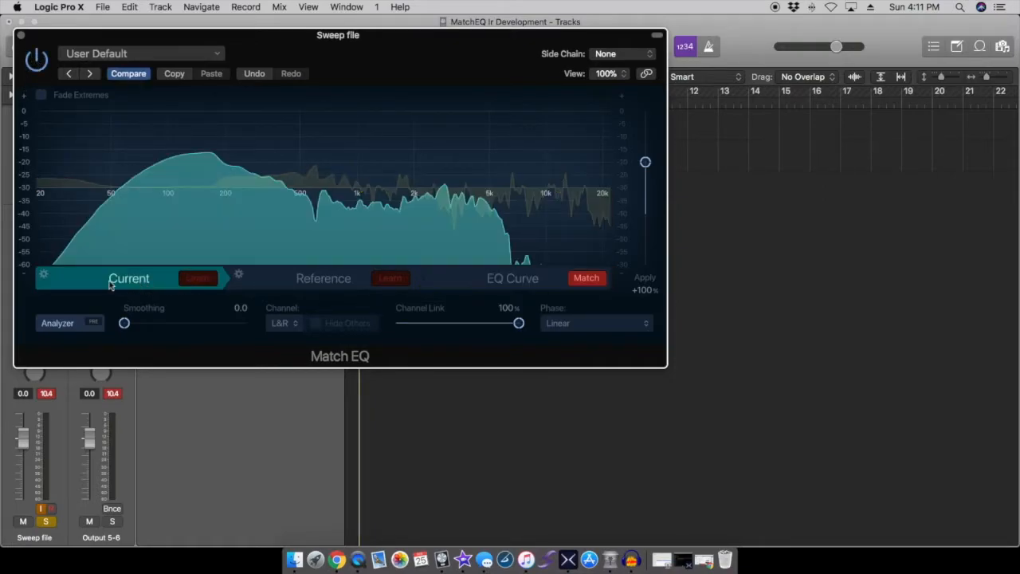
{"action": "left_click", "coordinate": [47, 277]}
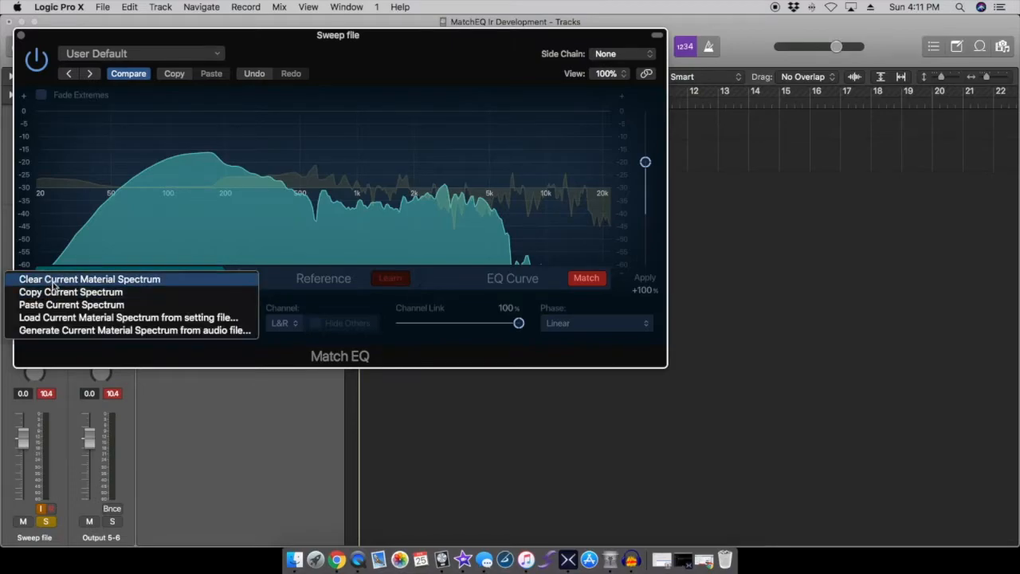
{"action": "left_click", "coordinate": [64, 279]}
{"action": "left_click", "coordinate": [239, 276]}
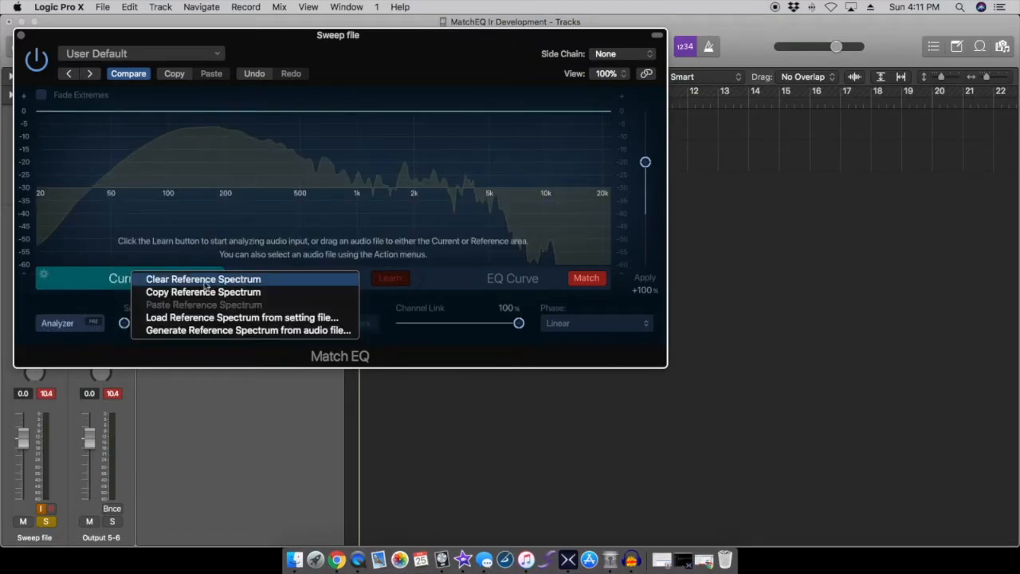
{"action": "left_click", "coordinate": [199, 284]}
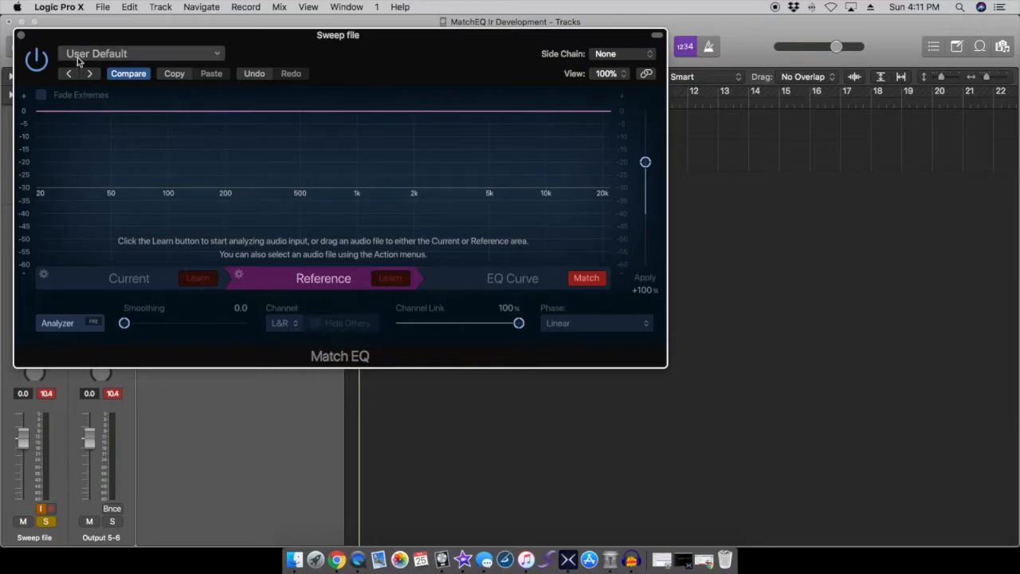
Learn the Current spectrum in Match EQ while playing the sweep file, and close the plug-in window.
{"action": "left_click", "coordinate": [142, 288]}
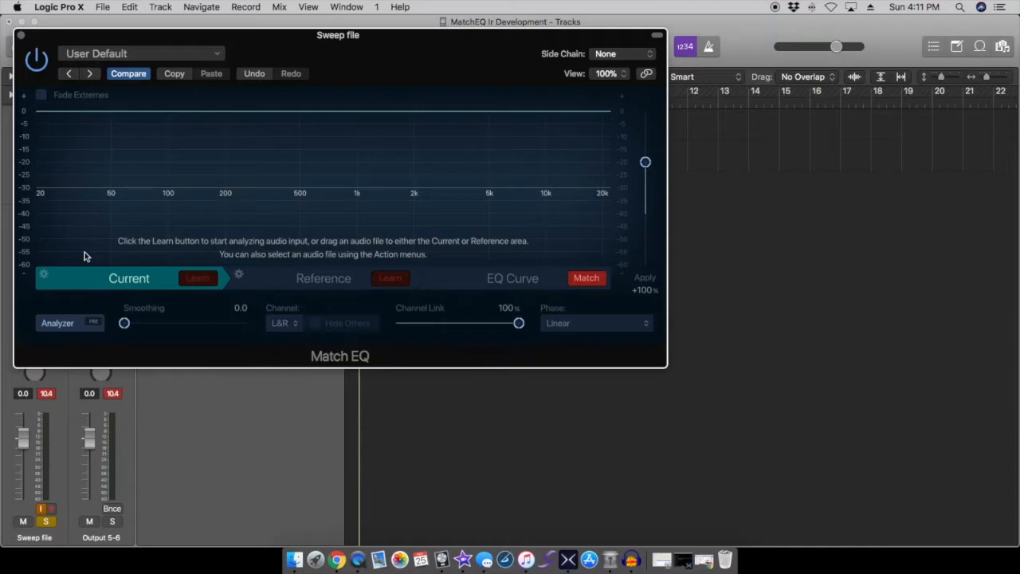
{"action": "left_click", "coordinate": [199, 280]}
{"action": "left_click_drag", "start_coordinate": [266, 52], "coordinate": [355, 232]}
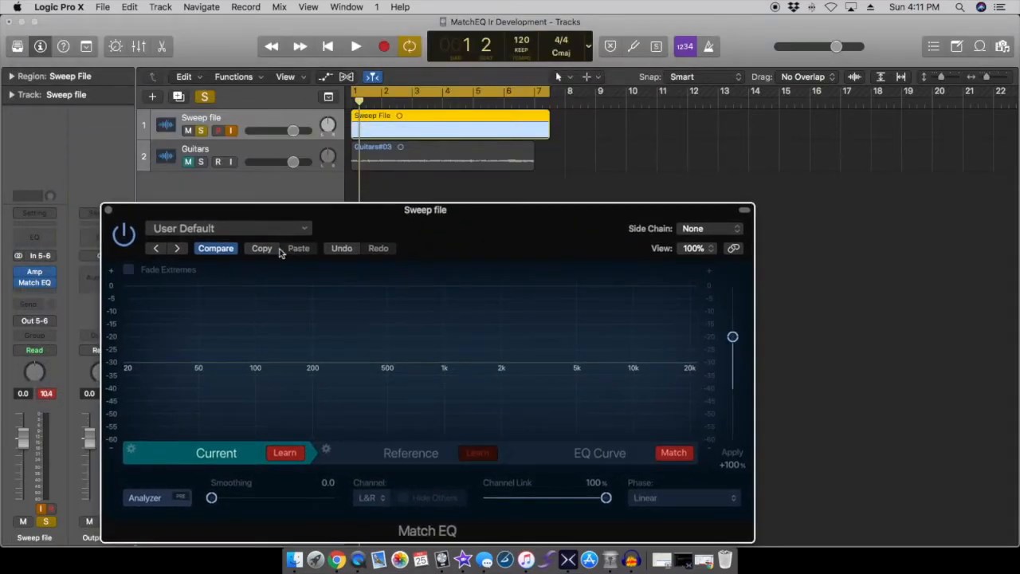
{"action": "left_click", "coordinate": [356, 48]}
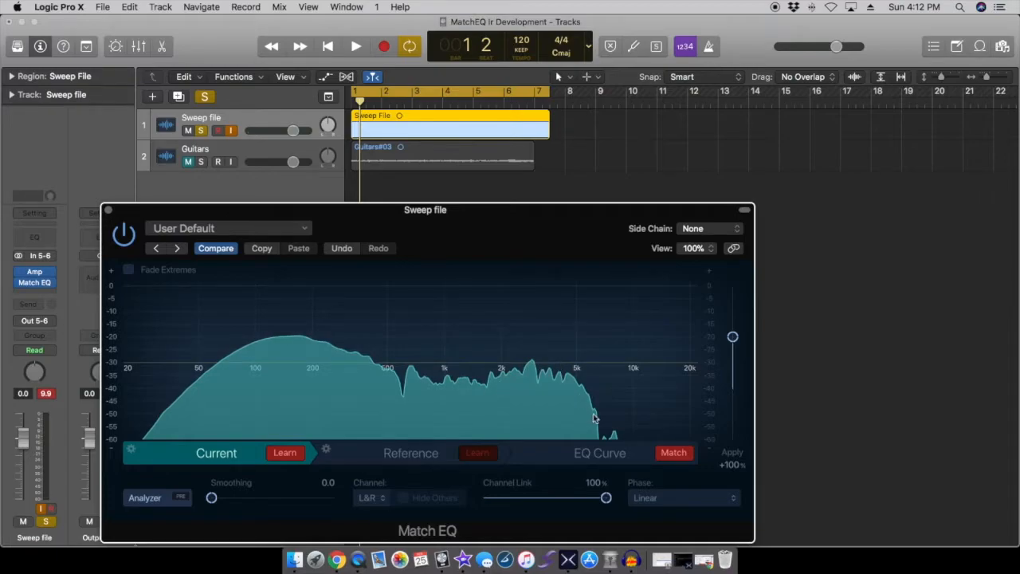
{"action": "left_click", "coordinate": [418, 458]}
{"action": "left_click", "coordinate": [109, 210]}
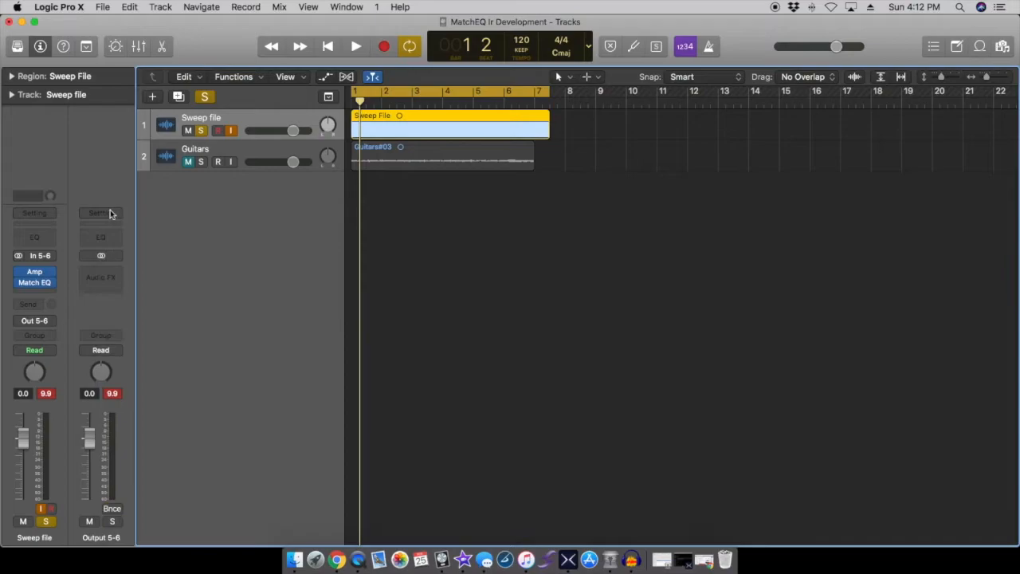
Move the Amp Designer microphone to the outer edge of the speaker at the farthest distance, and close the plug-in.
{"action": "mouse_move", "coordinate": [40, 274]}
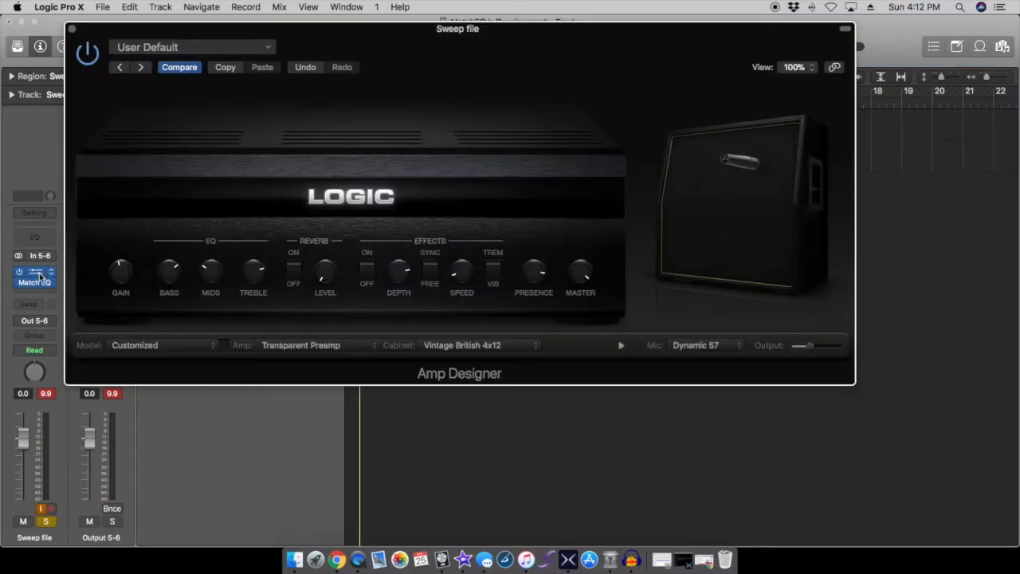
{"action": "mouse_move", "coordinate": [735, 212]}
{"action": "left_click_drag", "start_coordinate": [694, 291], "coordinate": [730, 309]}
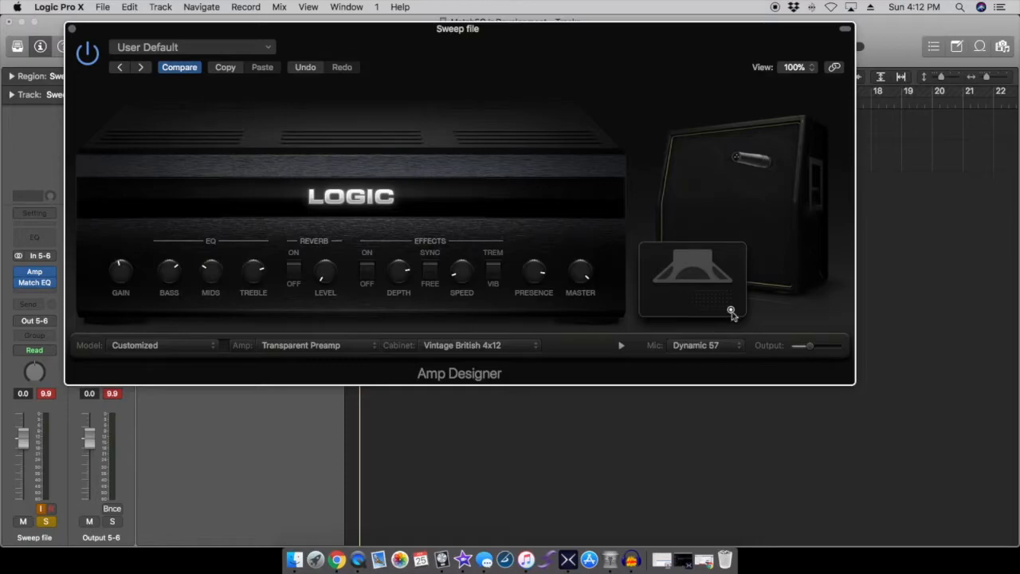
{"action": "left_click", "coordinate": [70, 30]}
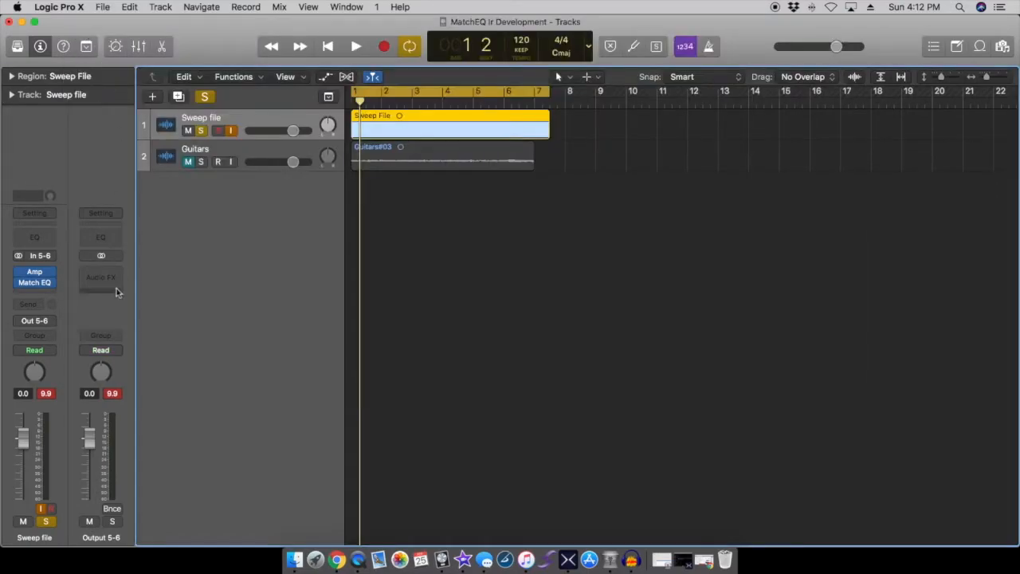
Learn the Reference spectrum in Match EQ while playing the sweep file through the repositioned microphone.
{"action": "left_click", "coordinate": [38, 283]}
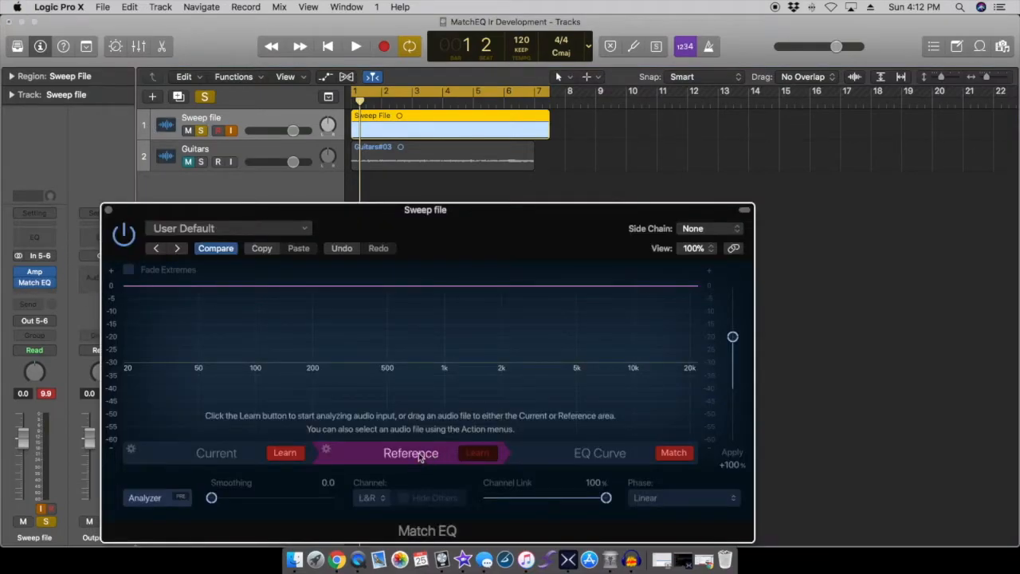
{"action": "left_click", "coordinate": [471, 452]}
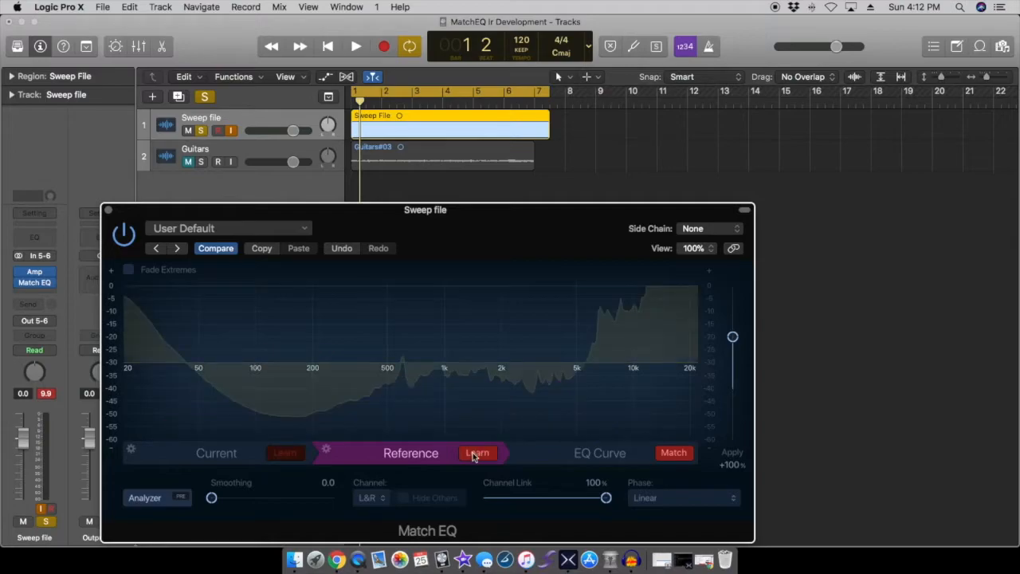
{"action": "left_click", "coordinate": [355, 47]}
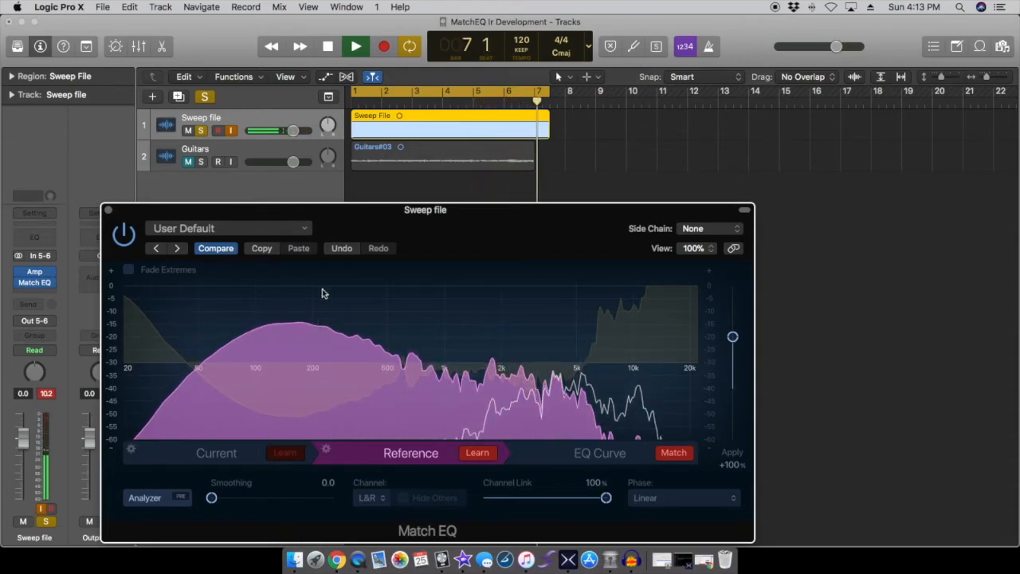
{"action": "key", "text": "space"}
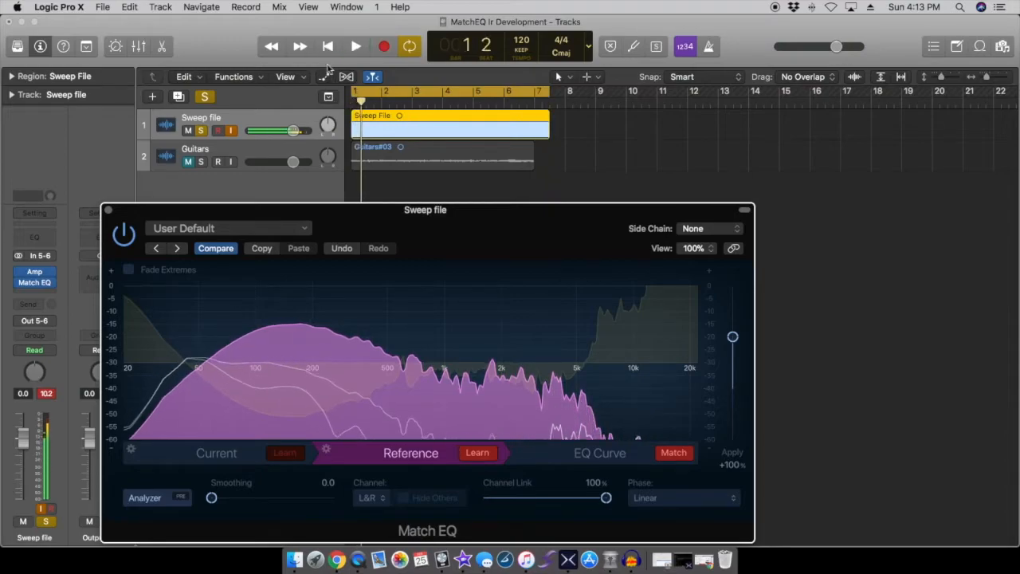
Generate the matching EQ curve from the learned Current and Reference spectra in Match EQ.
{"action": "left_click_drag", "start_coordinate": [306, 208], "coordinate": [257, 123]}
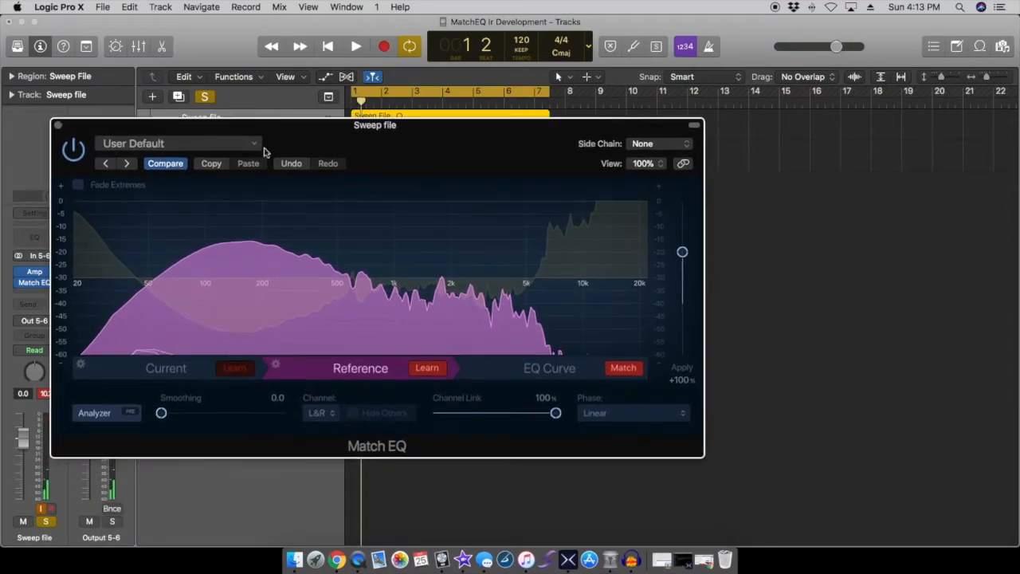
{"action": "left_click", "coordinate": [546, 368]}
{"action": "left_click", "coordinate": [620, 372]}
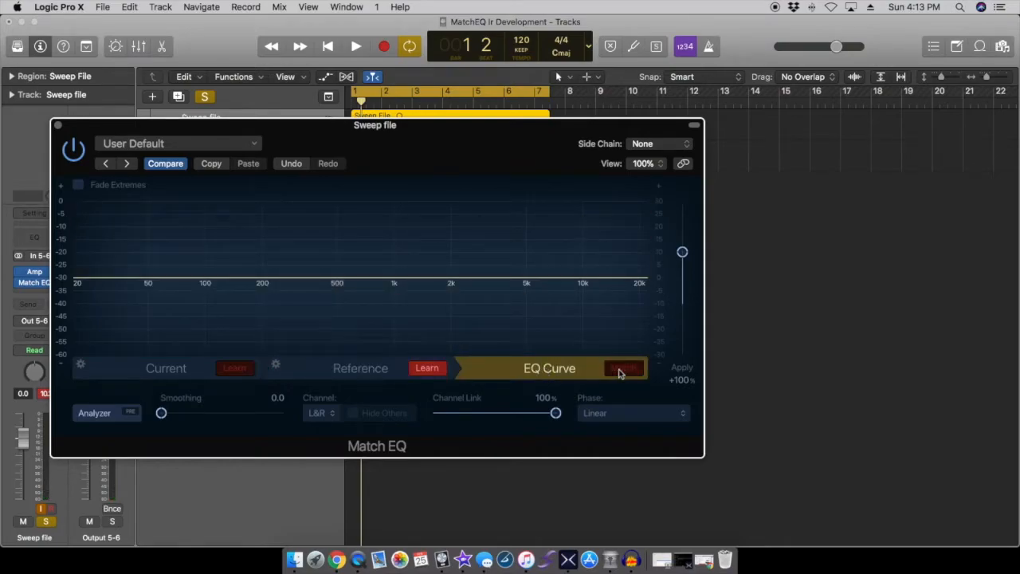
{"action": "left_click", "coordinate": [619, 373]}
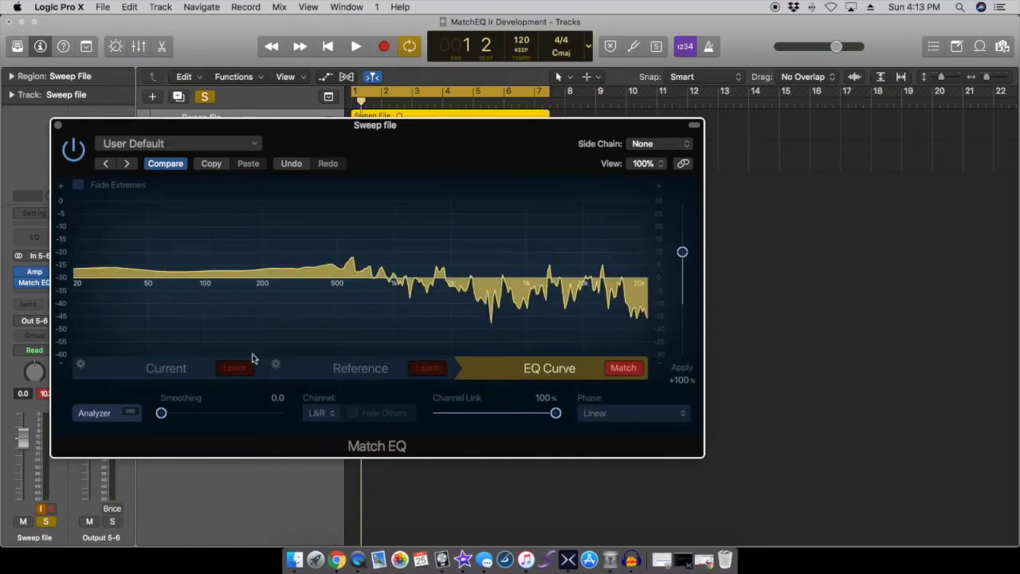
Review the Current and Reference spectra, set the EQ curve's smoothing to 0.5, and close Match EQ.
{"action": "left_click", "coordinate": [177, 375]}
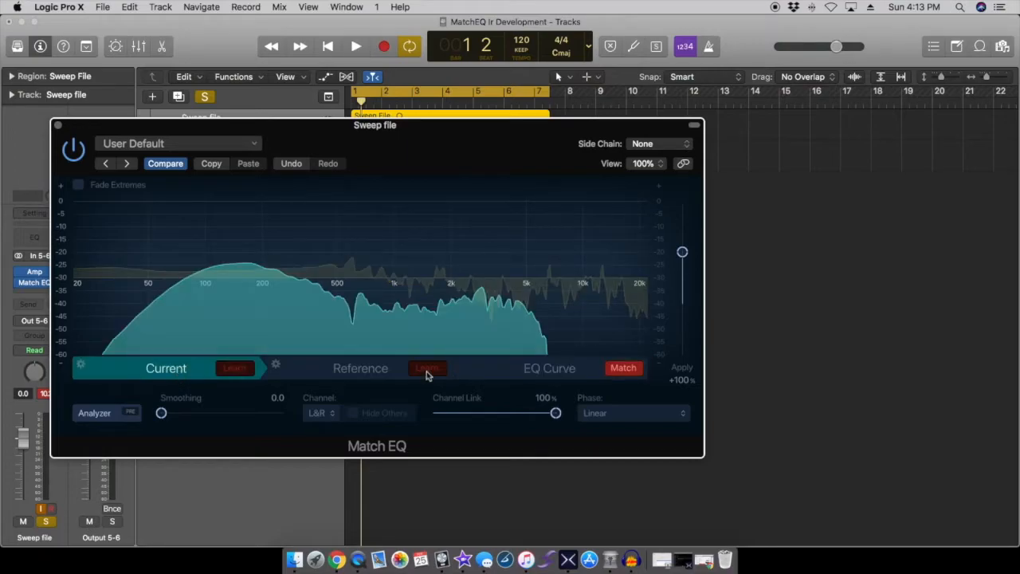
{"action": "left_click", "coordinate": [371, 372]}
{"action": "left_click", "coordinate": [530, 371]}
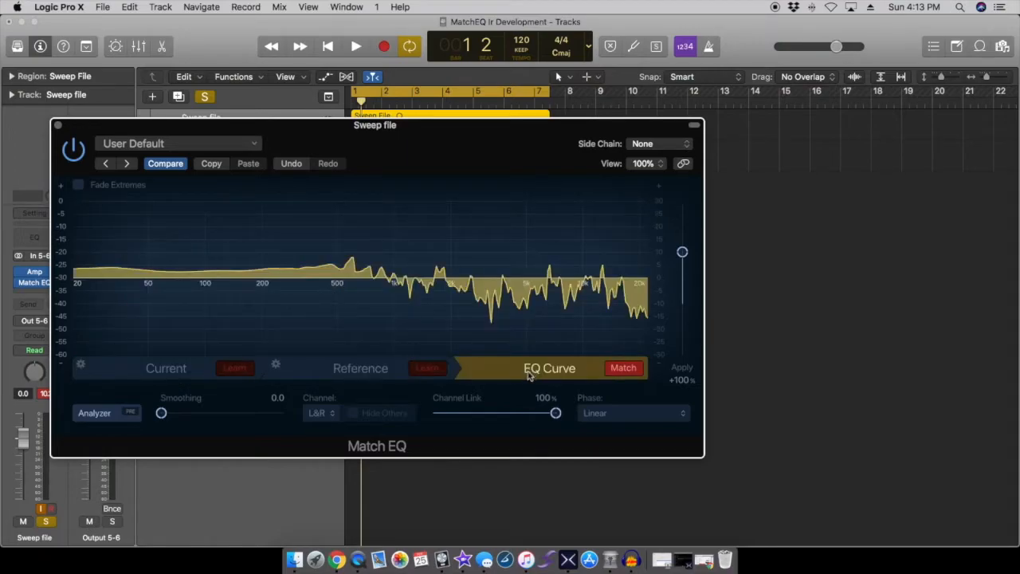
{"action": "mouse_move", "coordinate": [161, 413]}
{"action": "left_mouse_down"}
{"action": "mouse_move", "coordinate": [292, 424]}
{"action": "mouse_move", "coordinate": [141, 420]}
{"action": "mouse_move", "coordinate": [178, 415]}
{"action": "left_mouse_up"}
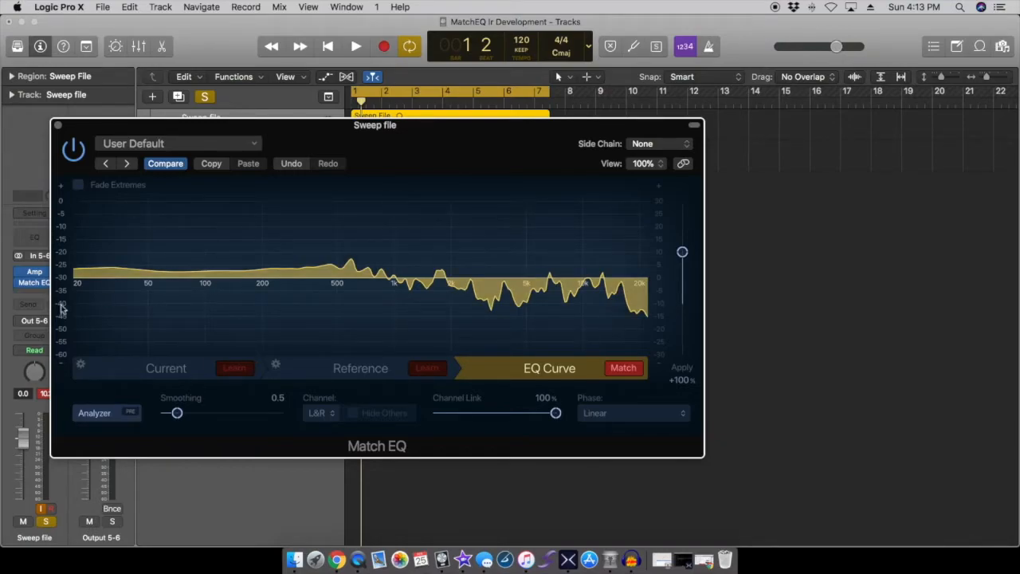
{"action": "left_click", "coordinate": [57, 125]}
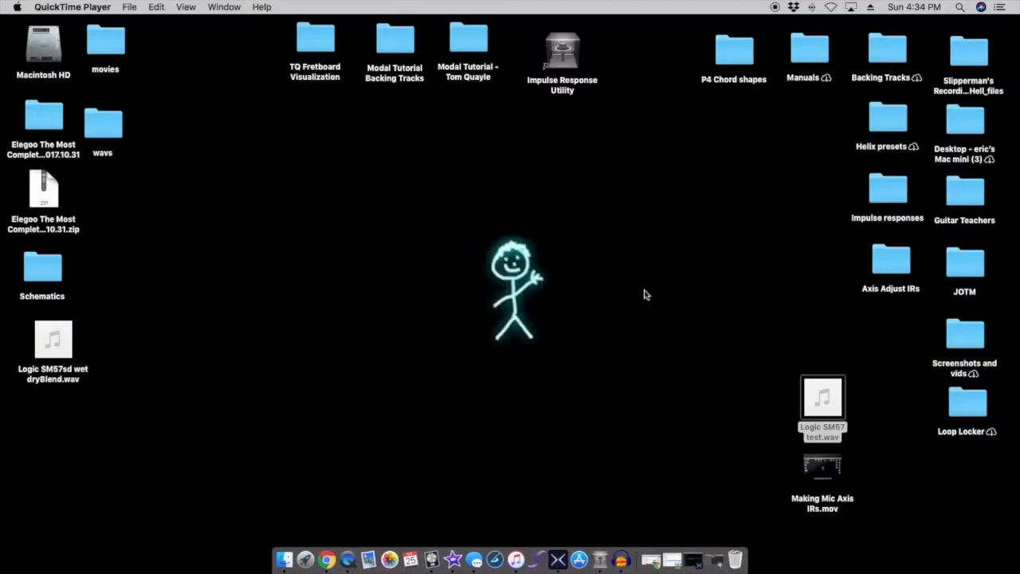
Return to Logic Pro X and reopen the Sweep file track's Match EQ to view its Current and Reference spectra.
{"action": "left_click", "coordinate": [714, 549]}
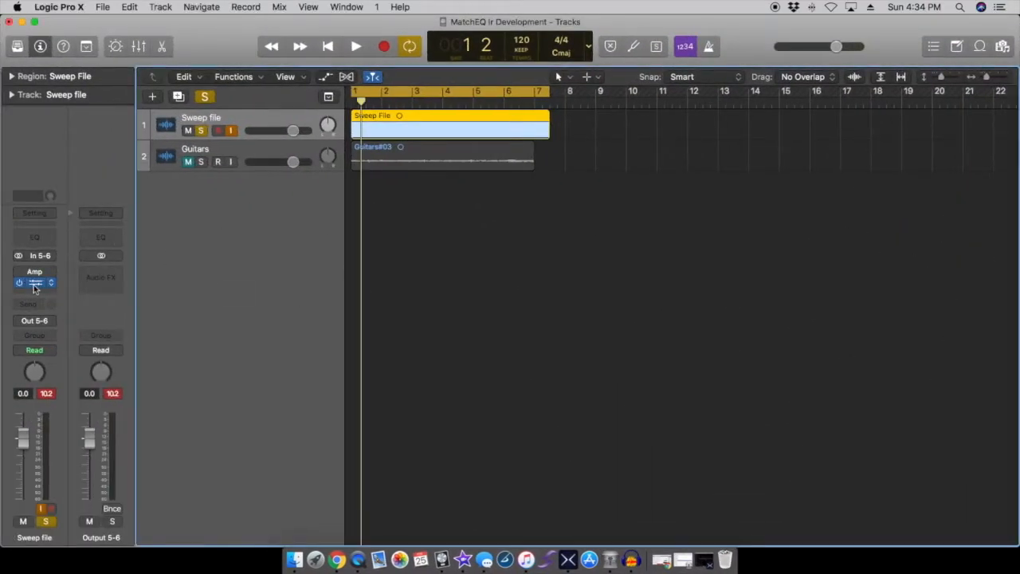
{"action": "left_click", "coordinate": [34, 285]}
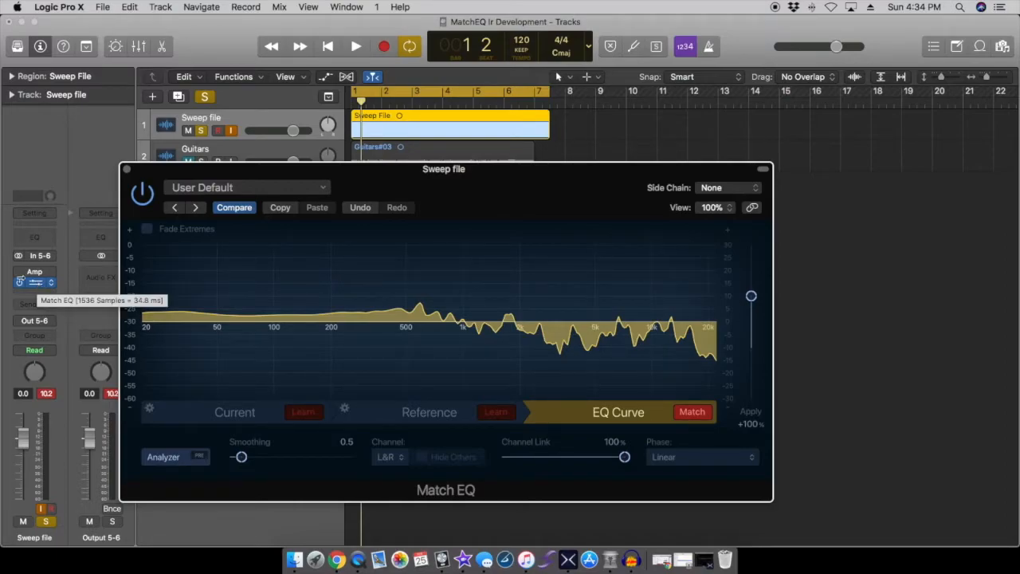
{"action": "left_click", "coordinate": [224, 412]}
{"action": "left_click", "coordinate": [436, 412]}
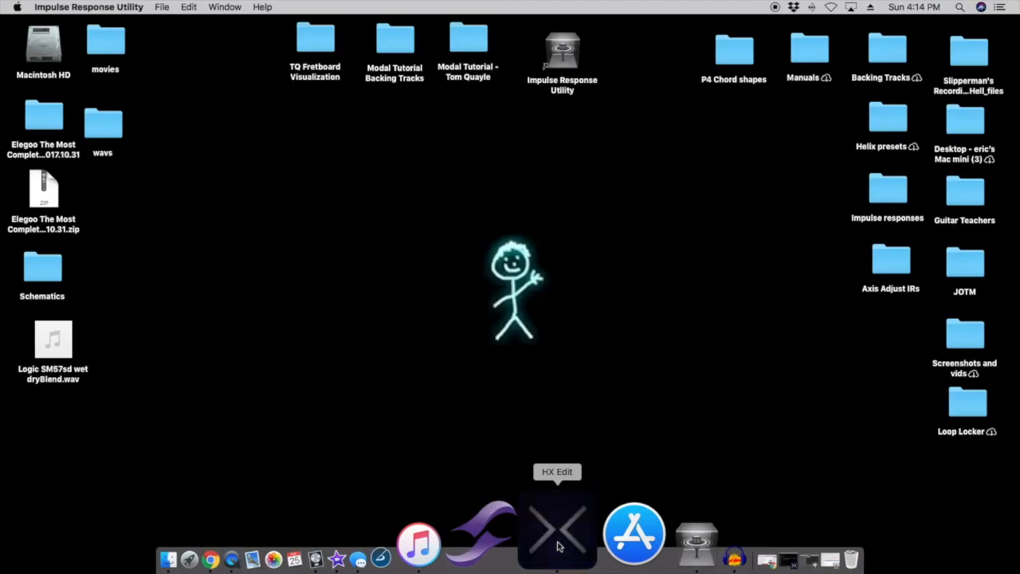
Switch to HX Edit to check the USB routing of the Helix logic preset, and dismiss its window.
{"action": "left_click", "coordinate": [557, 540]}
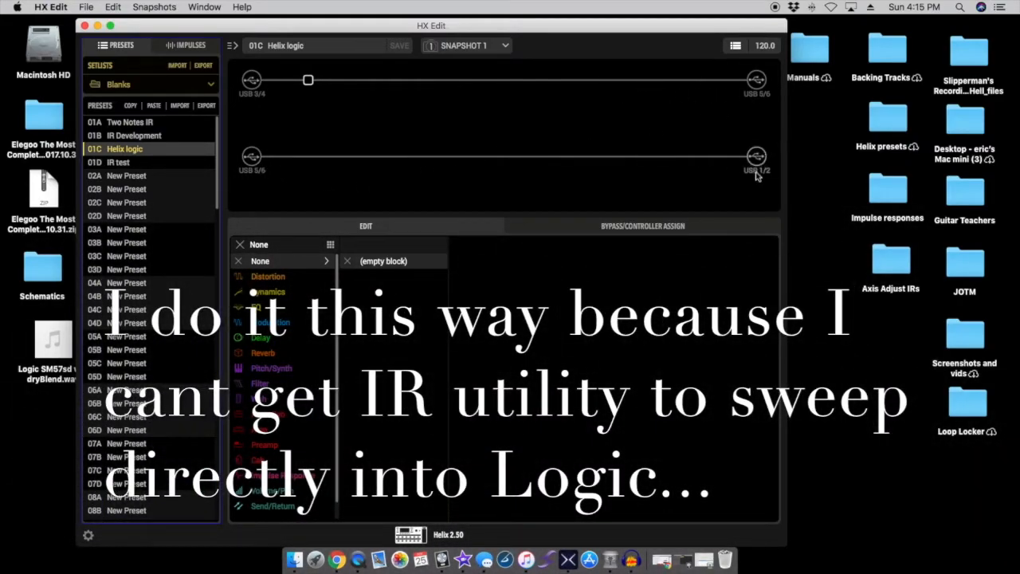
{"action": "left_click", "coordinate": [97, 25]}
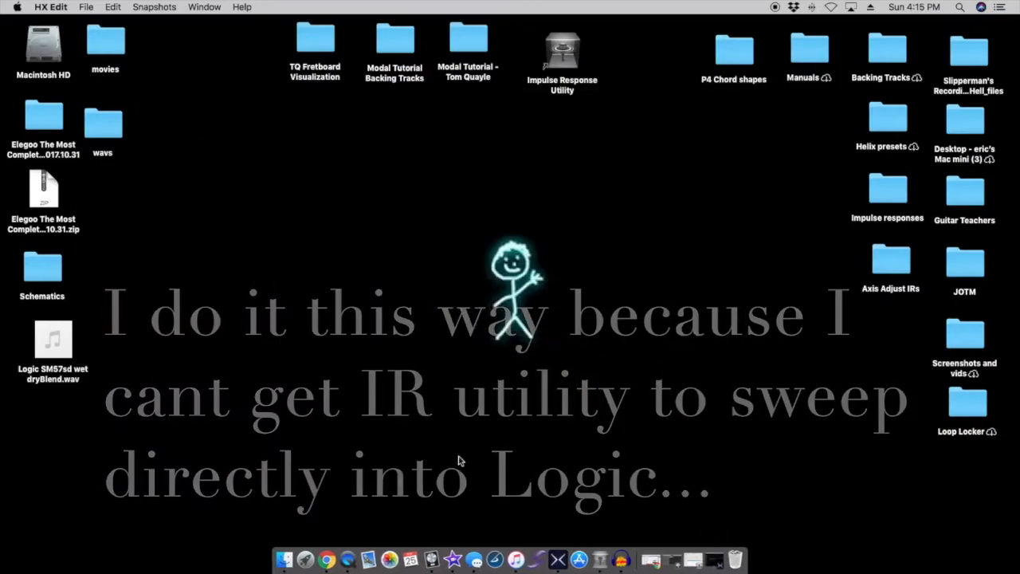
Switch to Impulse Response Utility and set the sweep output channel to 3.
{"action": "left_click", "coordinate": [599, 555]}
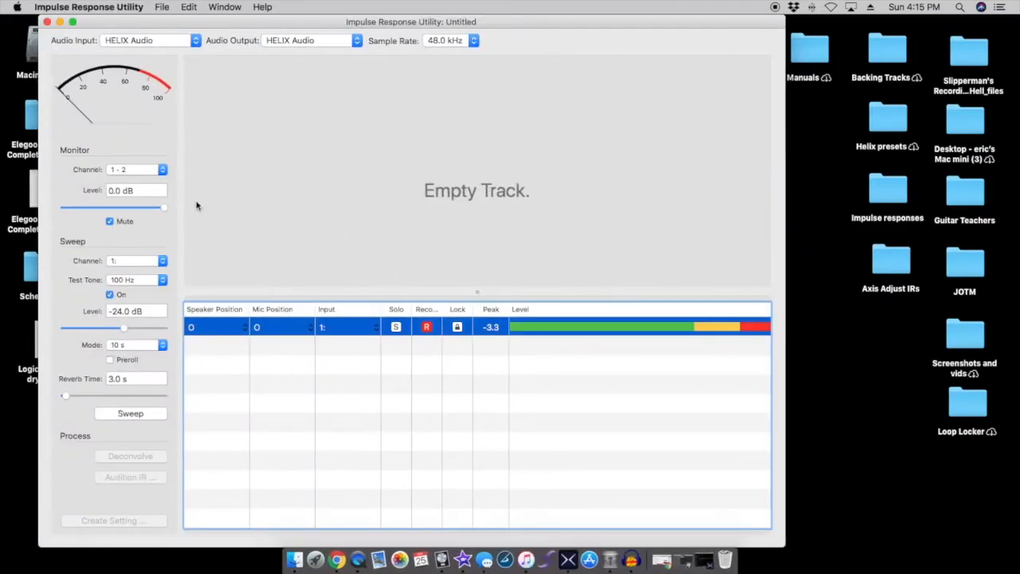
{"action": "left_click", "coordinate": [162, 260]}
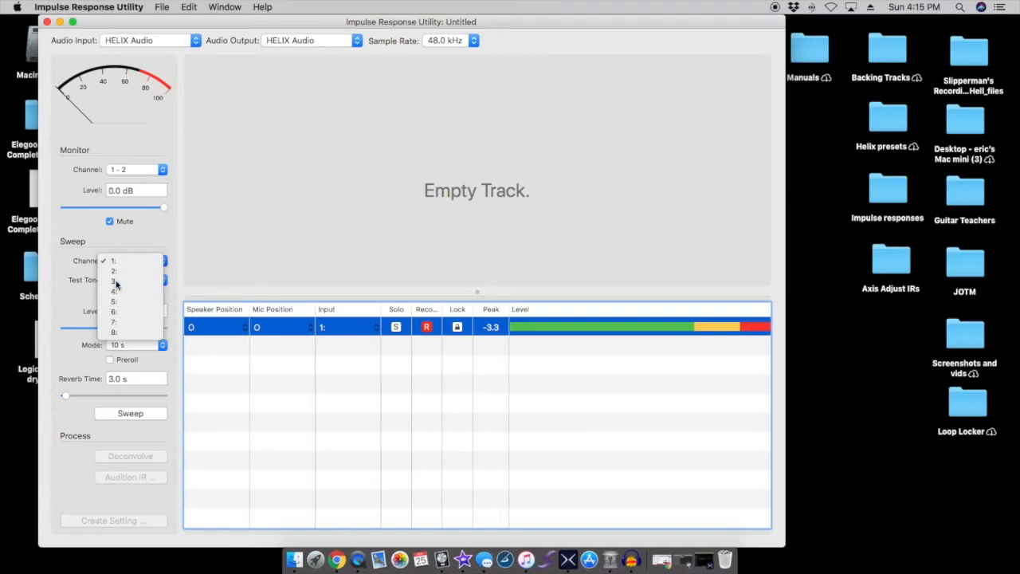
{"action": "left_click", "coordinate": [117, 284]}
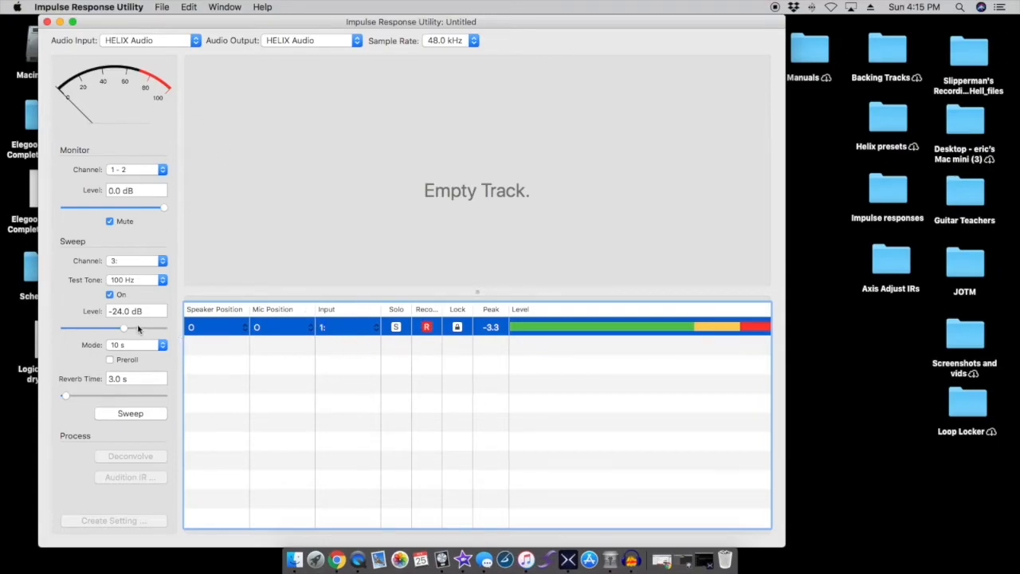
Switch to Logic Pro X, lower the Sweep file track's volume to about -70 dB, and check the input level in Impulse Response Utility.
{"action": "left_click", "coordinate": [110, 296]}
{"action": "left_click", "coordinate": [110, 296]}
{"action": "left_click", "coordinate": [60, 22]}
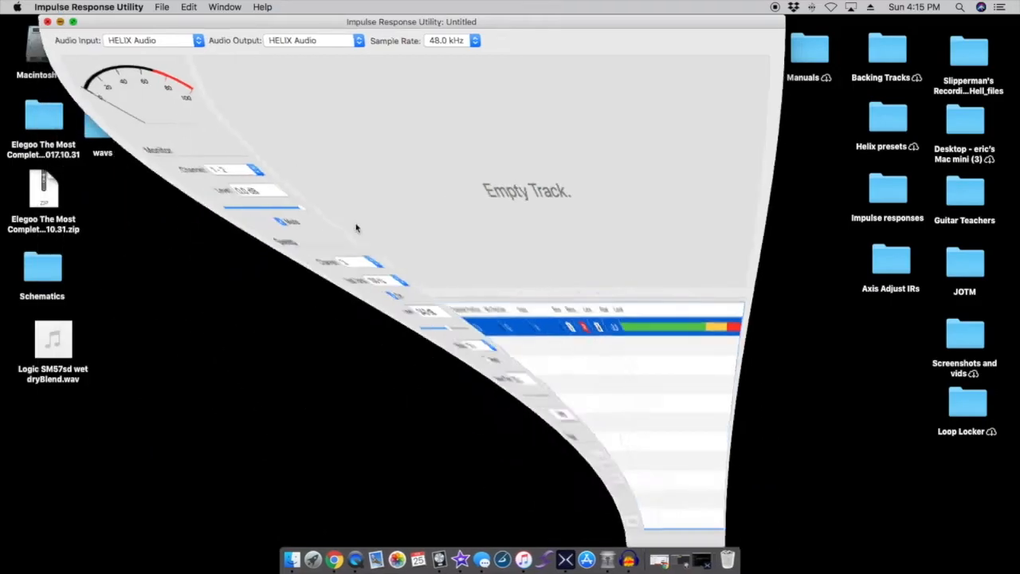
{"action": "left_click", "coordinate": [687, 546]}
{"action": "left_click_drag", "start_coordinate": [23, 436], "coordinate": [23, 496]}
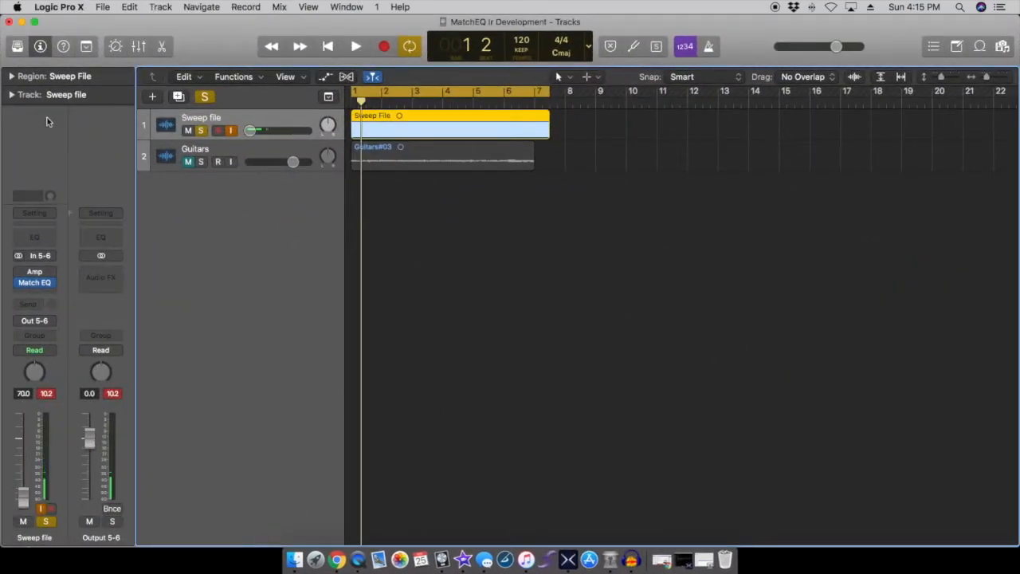
{"action": "left_click", "coordinate": [22, 21]}
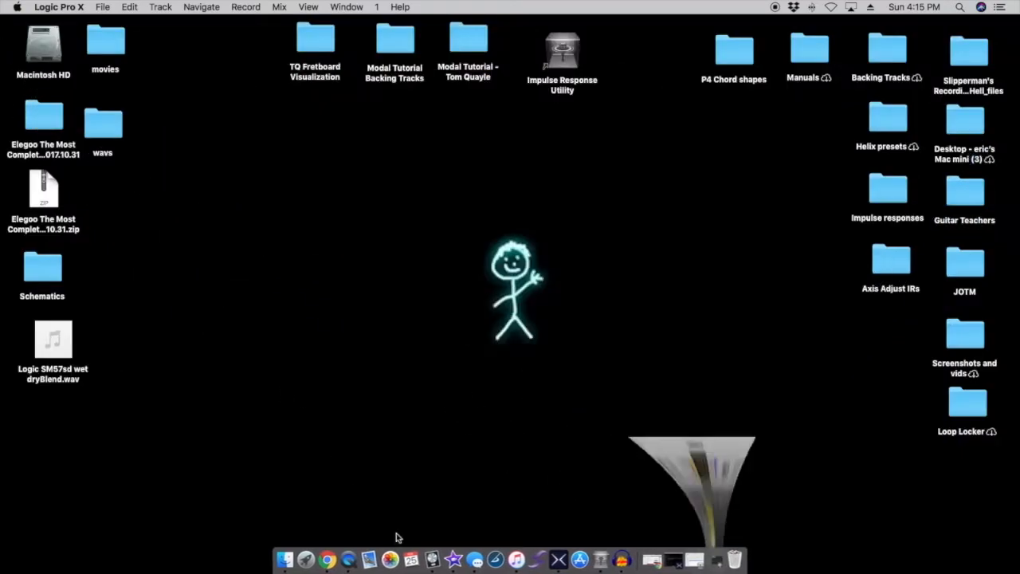
{"action": "left_click", "coordinate": [597, 548]}
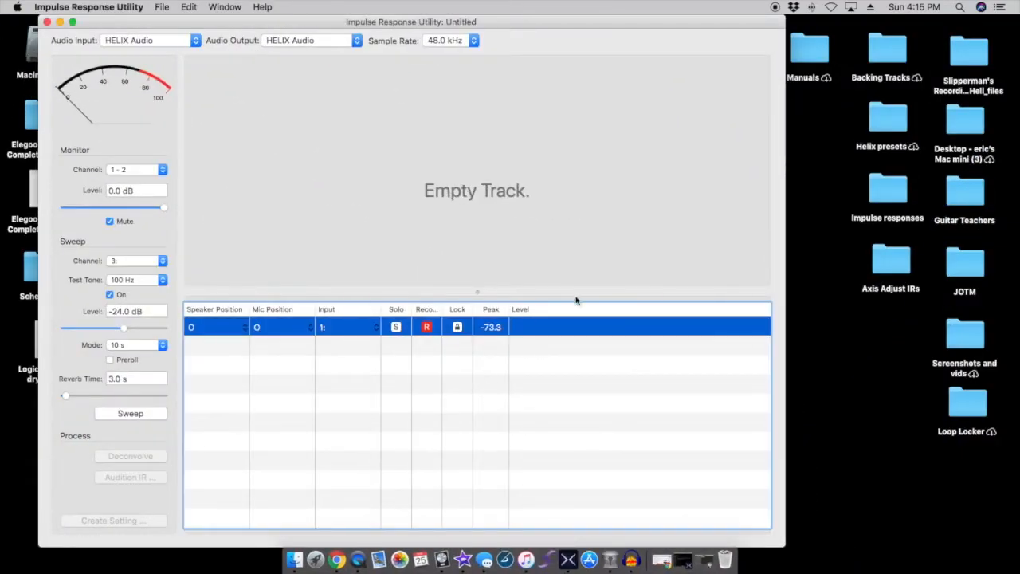
Return to Logic Pro X and set the Sweep file track's volume back to 0.0 dB.
{"action": "left_click", "coordinate": [61, 23]}
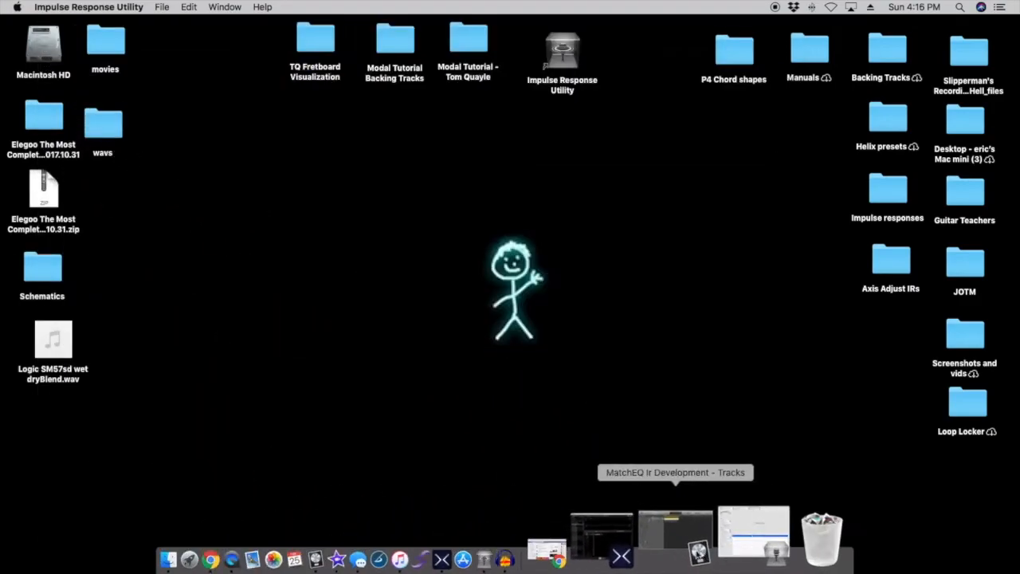
{"action": "left_click", "coordinate": [701, 541]}
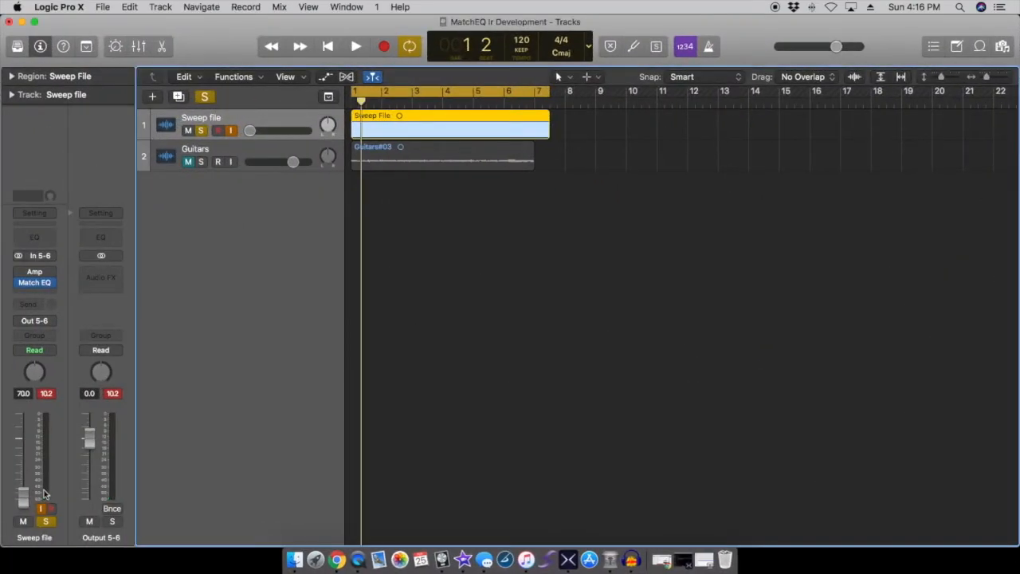
{"action": "left_click_drag", "start_coordinate": [22, 500], "coordinate": [22, 435]}
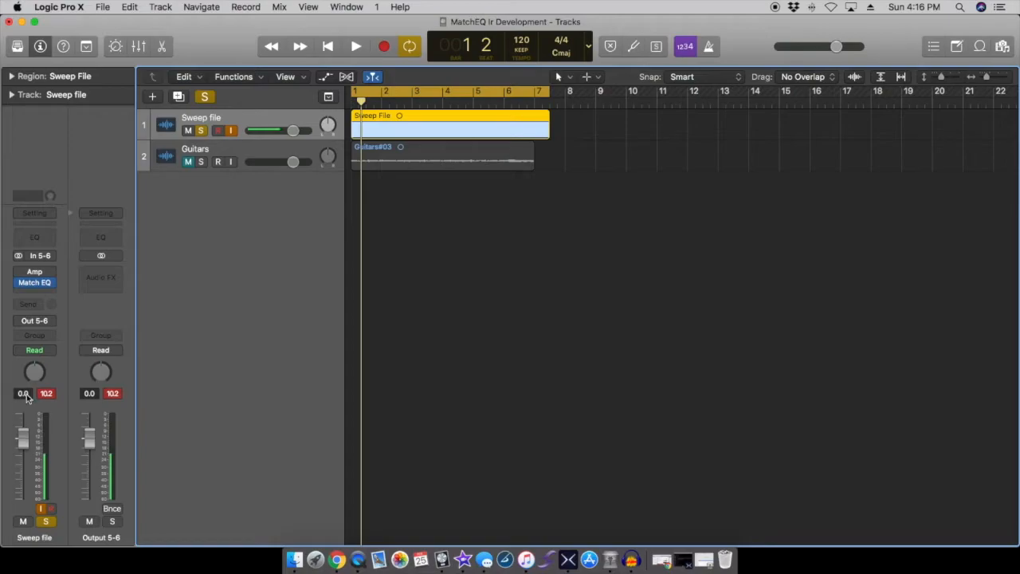
Switch to Impulse Response Utility, set the sweep level to -25.0 dB, and run the sweep with the test tone off.
{"action": "left_click", "coordinate": [22, 23]}
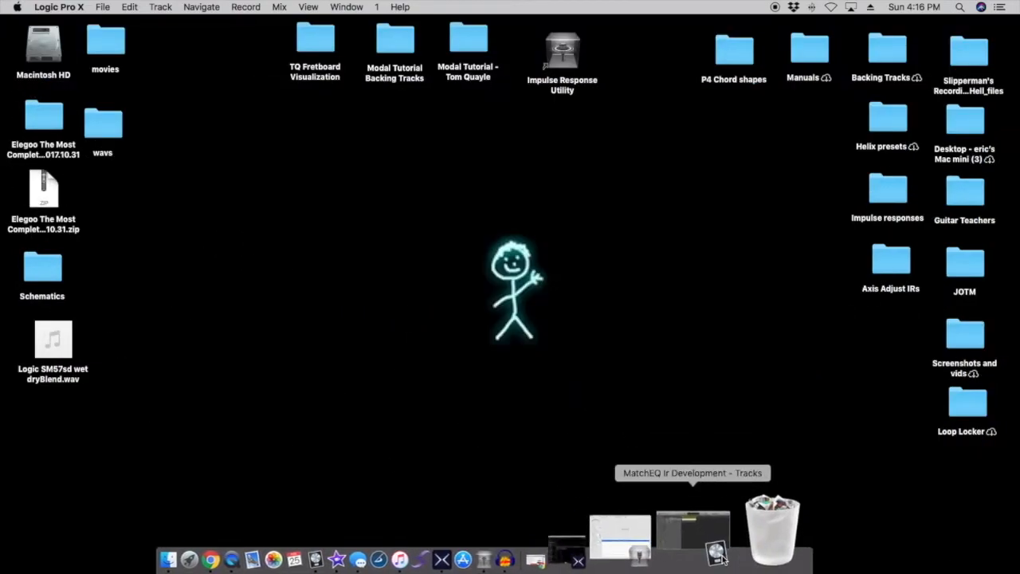
{"action": "left_click", "coordinate": [661, 533]}
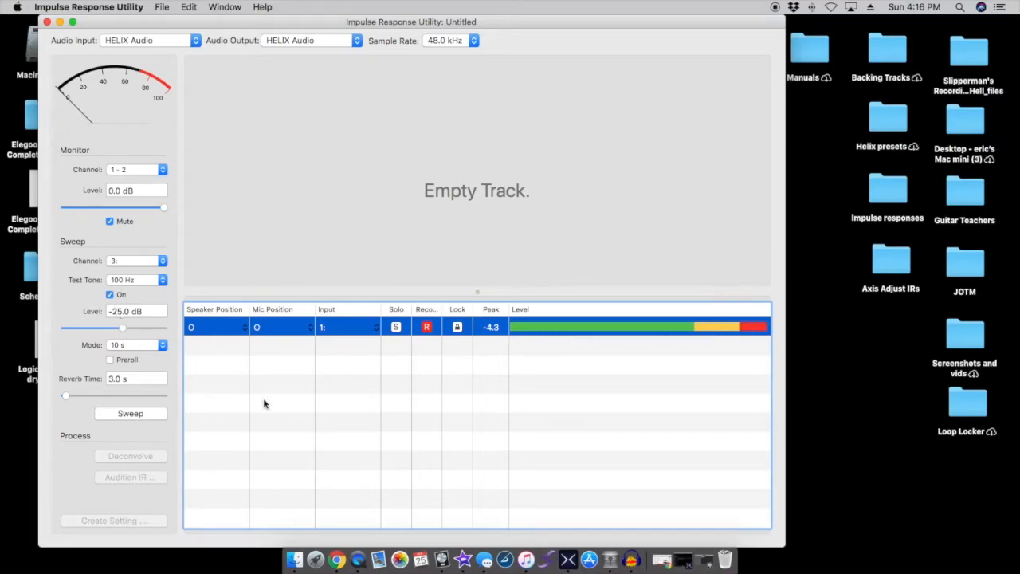
{"action": "left_click", "coordinate": [110, 294]}
{"action": "left_click", "coordinate": [137, 415]}
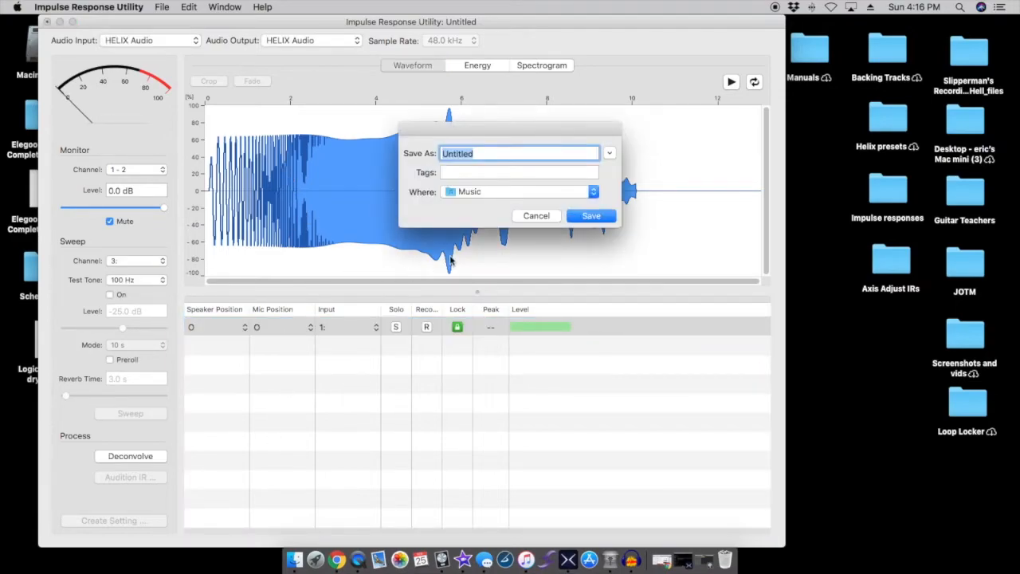
Save the recorded sweep in the Music folder as "Logic SM57 test" and deconvolve it.
{"action": "key", "text": "BackSpace"}
{"action": "type", "text": "Logic SM57 test"}
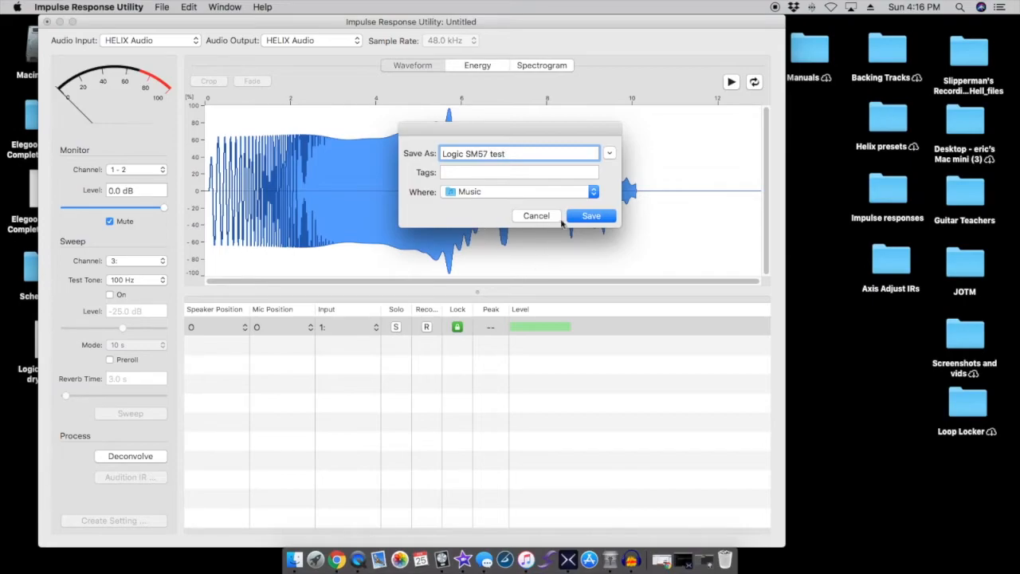
{"action": "left_click", "coordinate": [587, 217]}
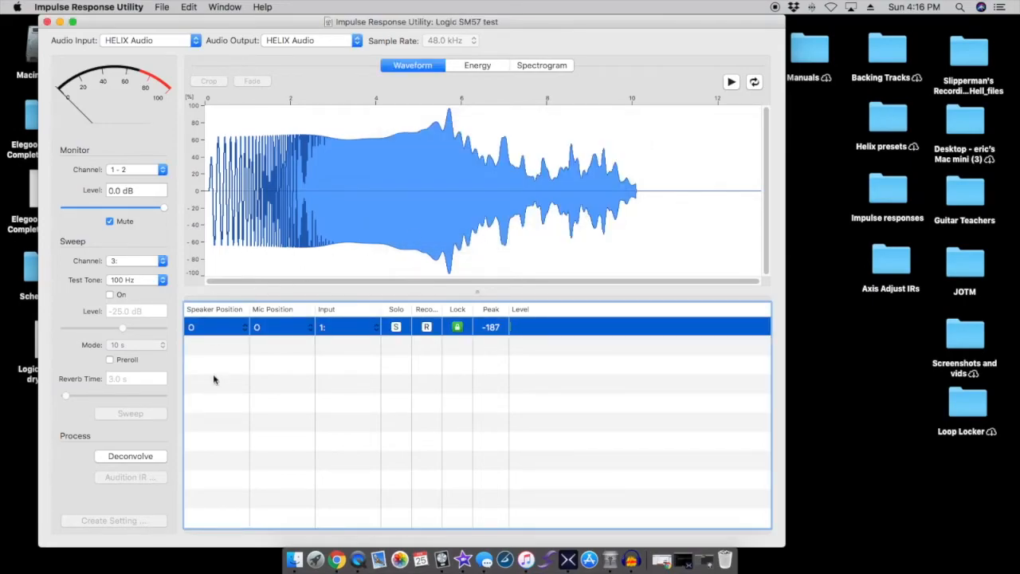
{"action": "left_click", "coordinate": [129, 459]}
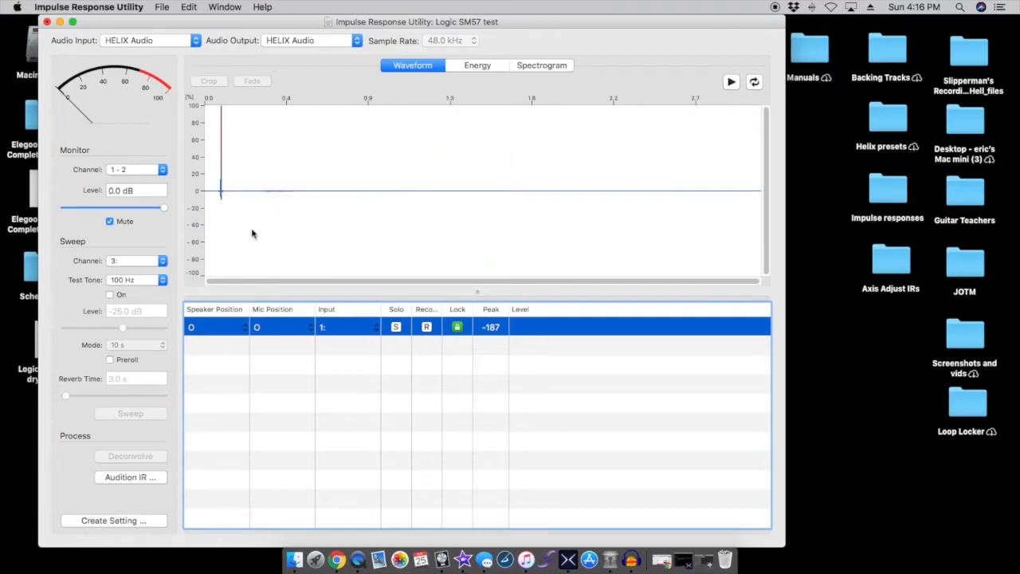
Crop the deconvolved waveform to a section about 787 samples long around the impulse spike, from about sample 3754 to 4541.
{"action": "scroll", "coordinate": [222, 205], "scroll_direction": "up", "scroll_amount": 10}
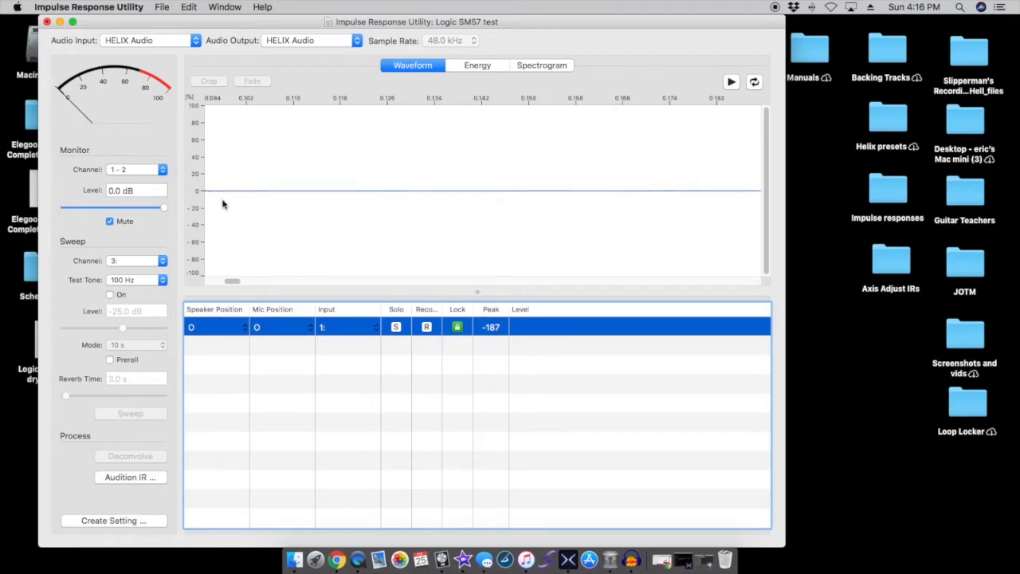
{"action": "scroll", "coordinate": [232, 203], "scroll_direction": "left", "scroll_amount": 5}
{"action": "scroll", "coordinate": [233, 203], "scroll_direction": "right", "scroll_amount": 1}
{"action": "scroll", "coordinate": [232, 203], "scroll_direction": "right", "scroll_amount": 5}
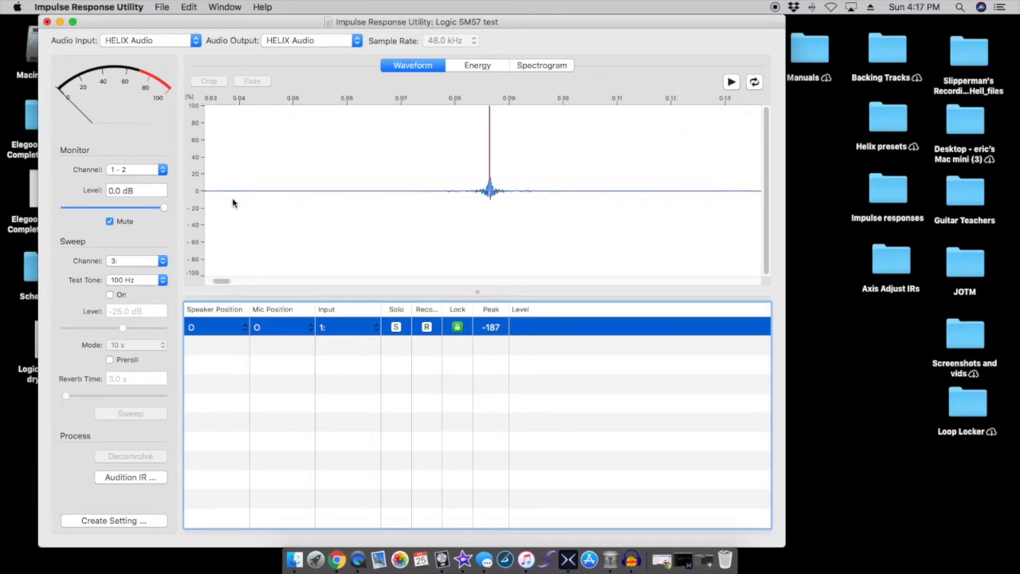
{"action": "scroll", "coordinate": [232, 204], "scroll_direction": "up", "scroll_amount": 5}
{"action": "scroll", "coordinate": [233, 203], "scroll_direction": "right", "scroll_amount": 5}
{"action": "scroll", "coordinate": [233, 203], "scroll_direction": "down", "scroll_amount": 1}
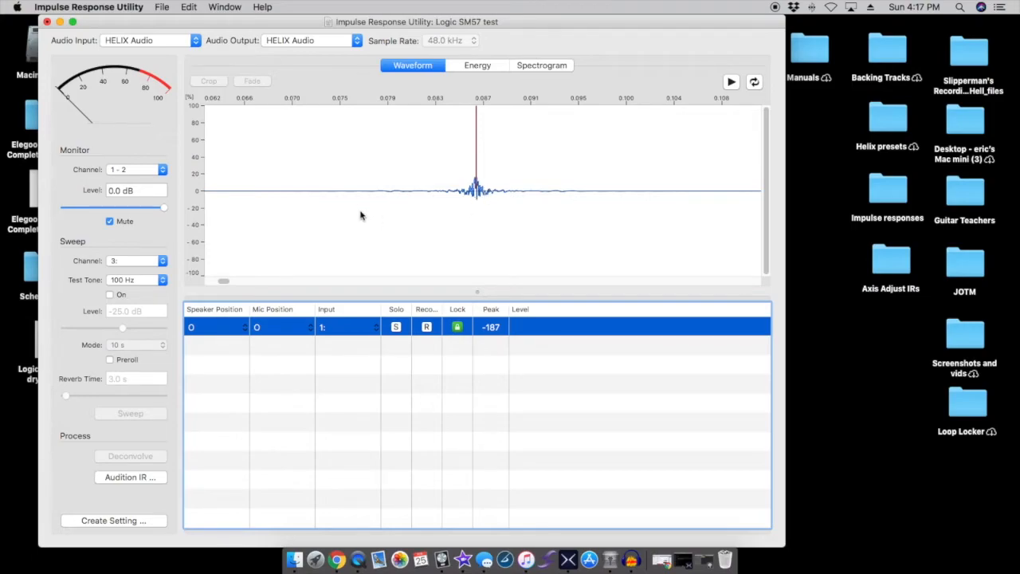
{"action": "scroll", "coordinate": [427, 213], "scroll_direction": "left", "scroll_amount": 3}
{"action": "scroll", "coordinate": [428, 213], "scroll_direction": "right", "scroll_amount": 3}
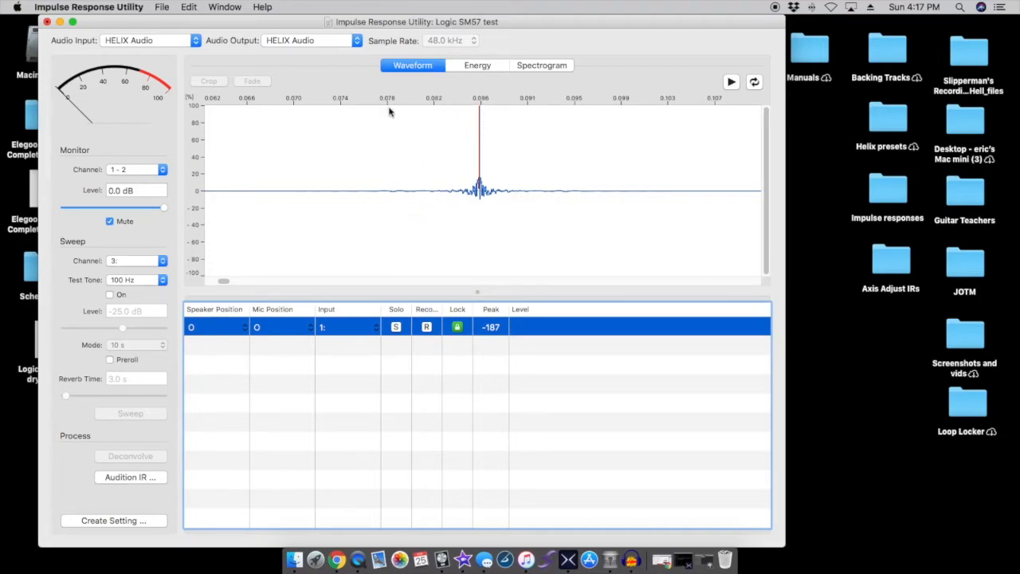
{"action": "left_click_drag", "start_coordinate": [385, 111], "coordinate": [573, 138]}
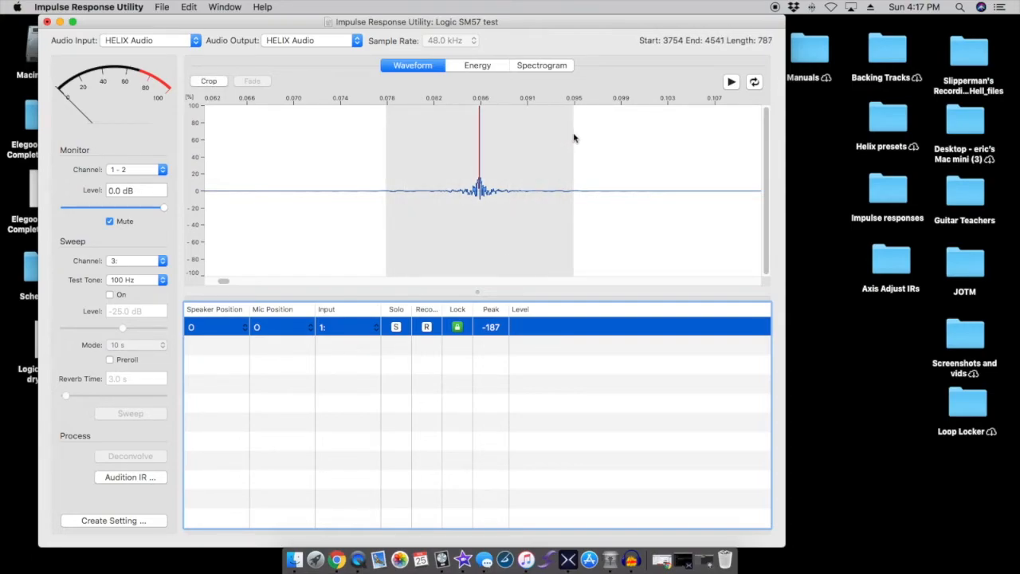
{"action": "left_click", "coordinate": [210, 83]}
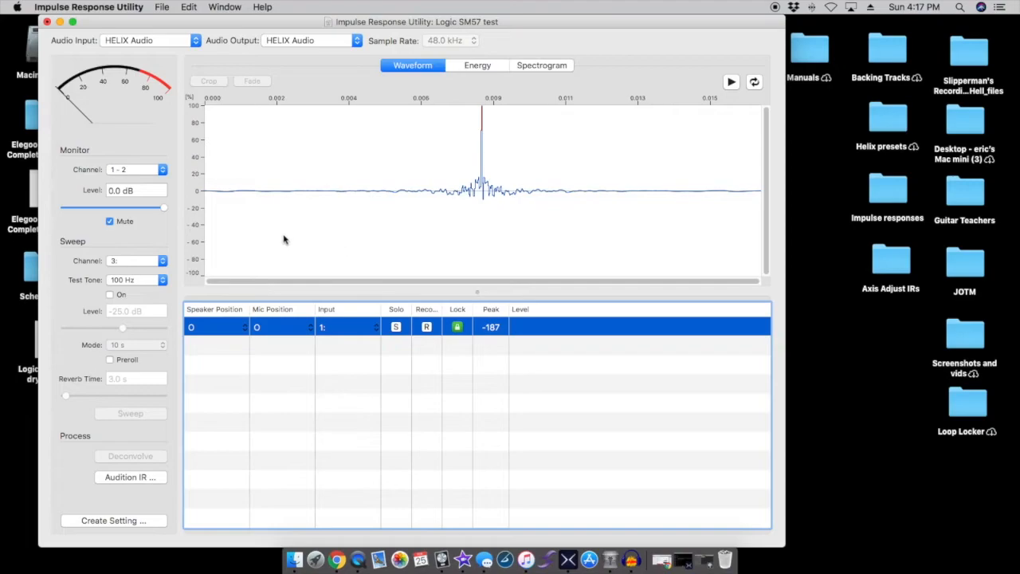
Create a Space Designer setting from the cropped impulse response, keeping the name "Logic SM57 test".
{"action": "left_click", "coordinate": [119, 525]}
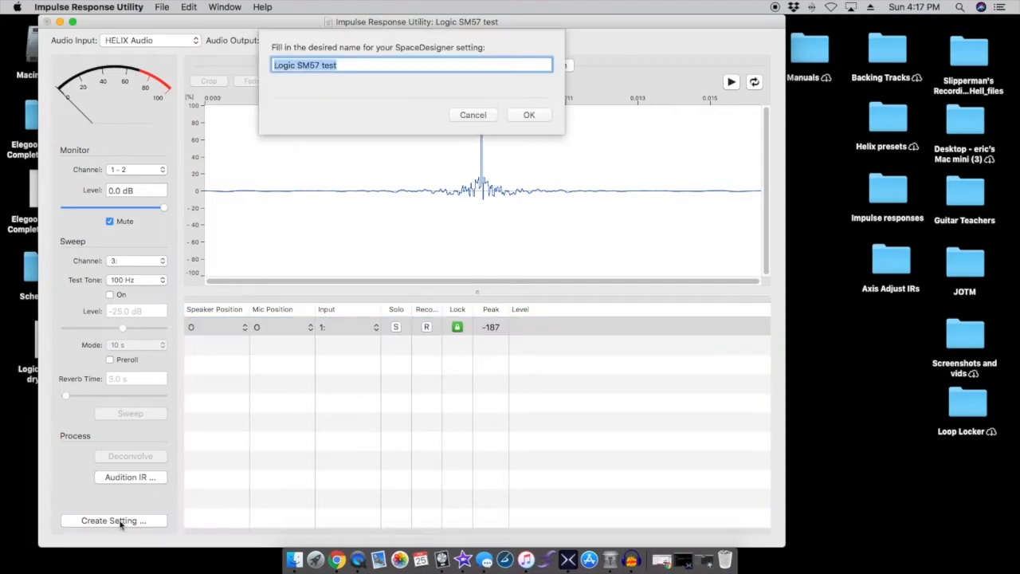
{"action": "left_click", "coordinate": [530, 115]}
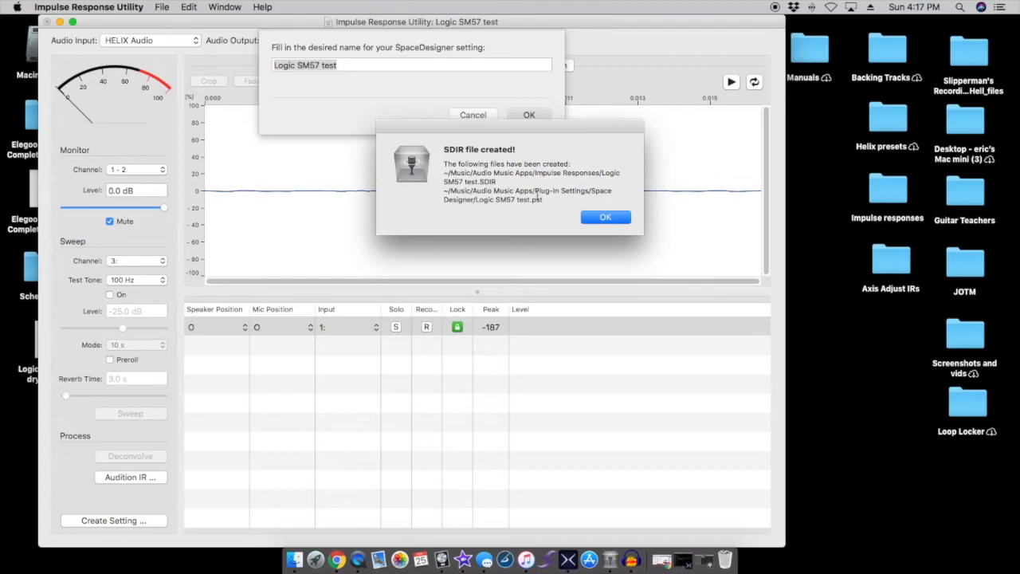
{"action": "left_click", "coordinate": [595, 222]}
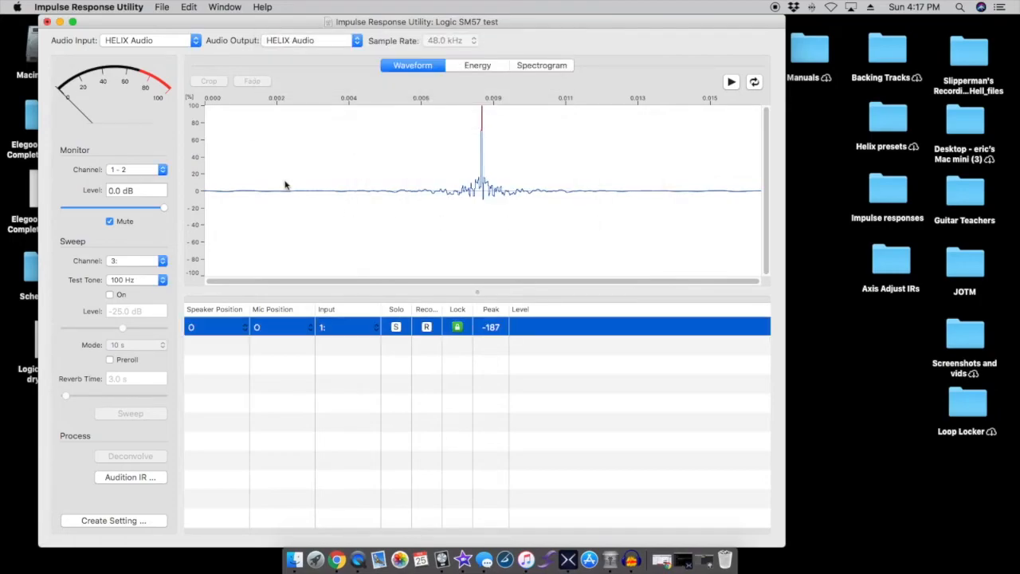
Switch to Audacity and open Logic SM57 test.SDIR from the Impulse Responses folder, reading the file directly from the original.
{"action": "left_click", "coordinate": [60, 22]}
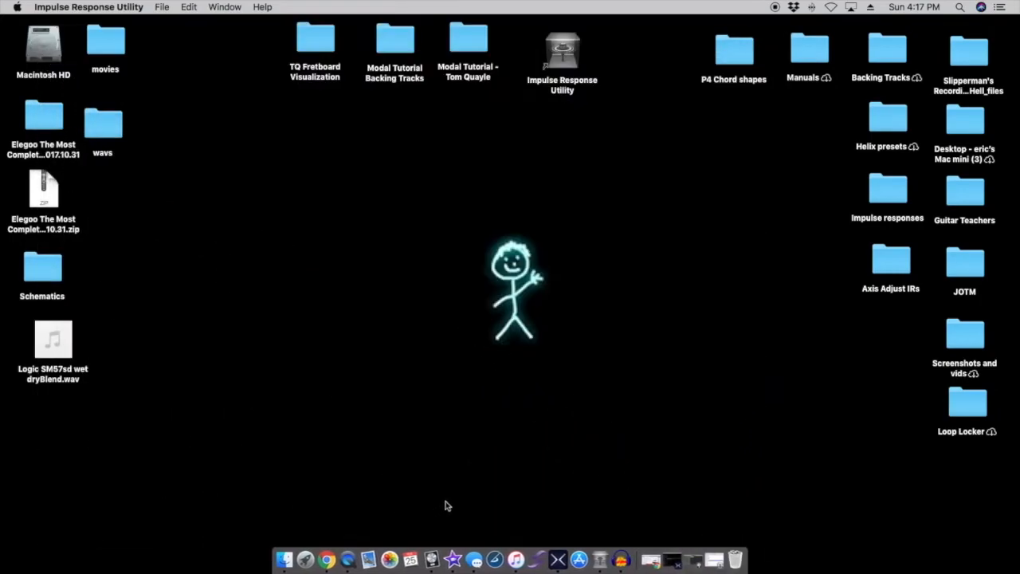
{"action": "left_click", "coordinate": [619, 556]}
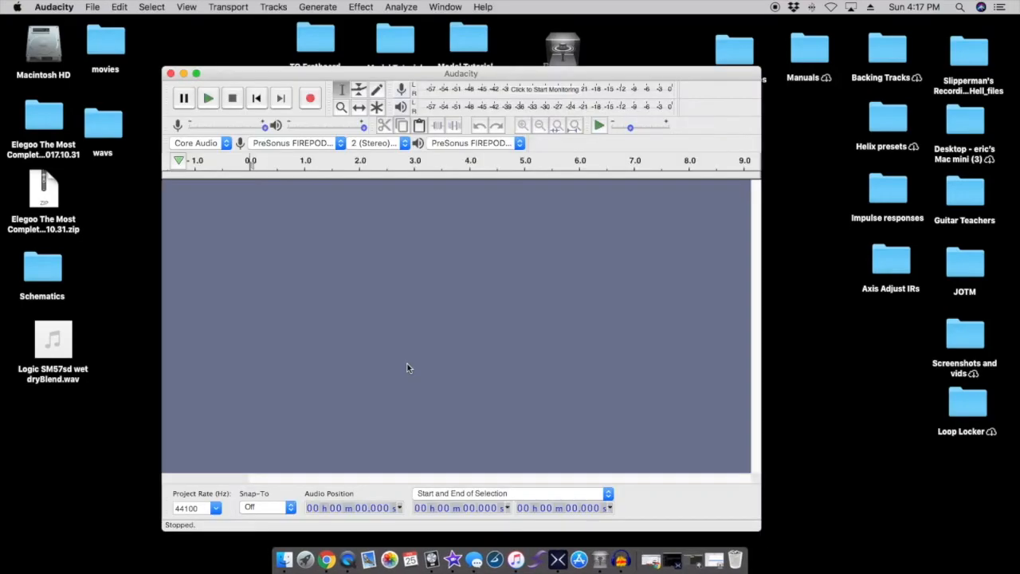
{"action": "left_click", "coordinate": [101, 10]}
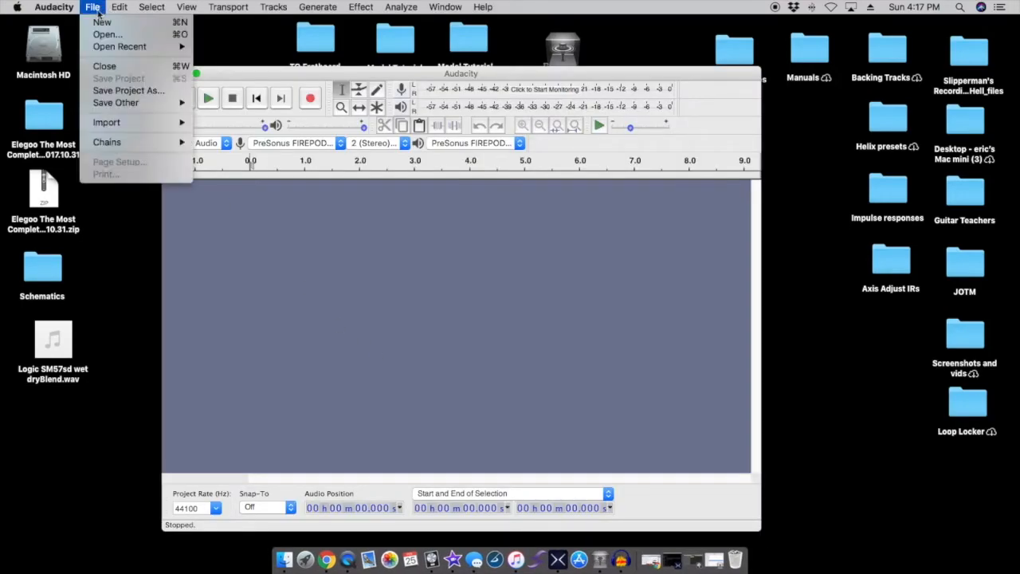
{"action": "left_click", "coordinate": [98, 35]}
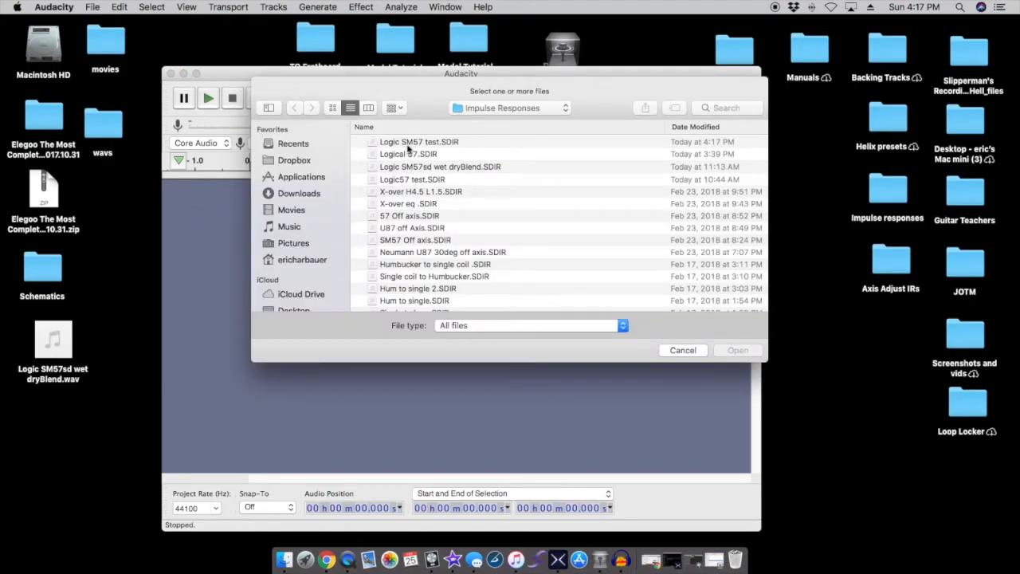
{"action": "left_click", "coordinate": [407, 144]}
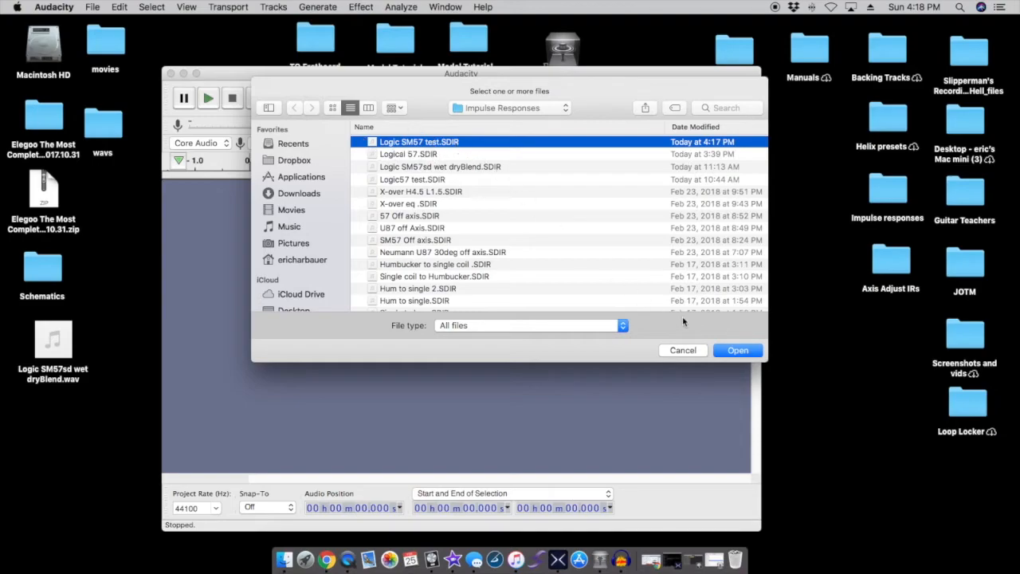
{"action": "left_click", "coordinate": [735, 352]}
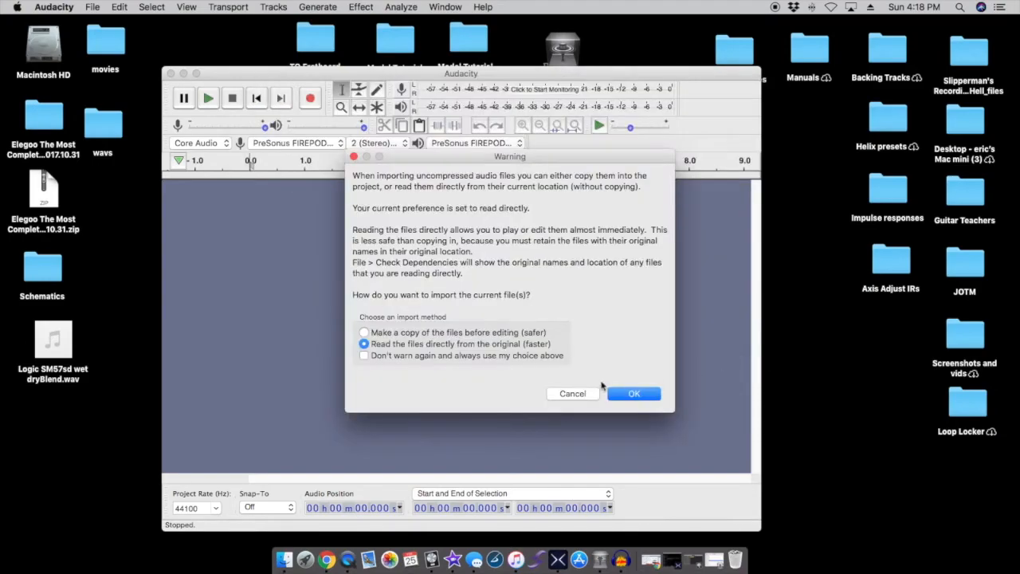
{"action": "left_click", "coordinate": [632, 393]}
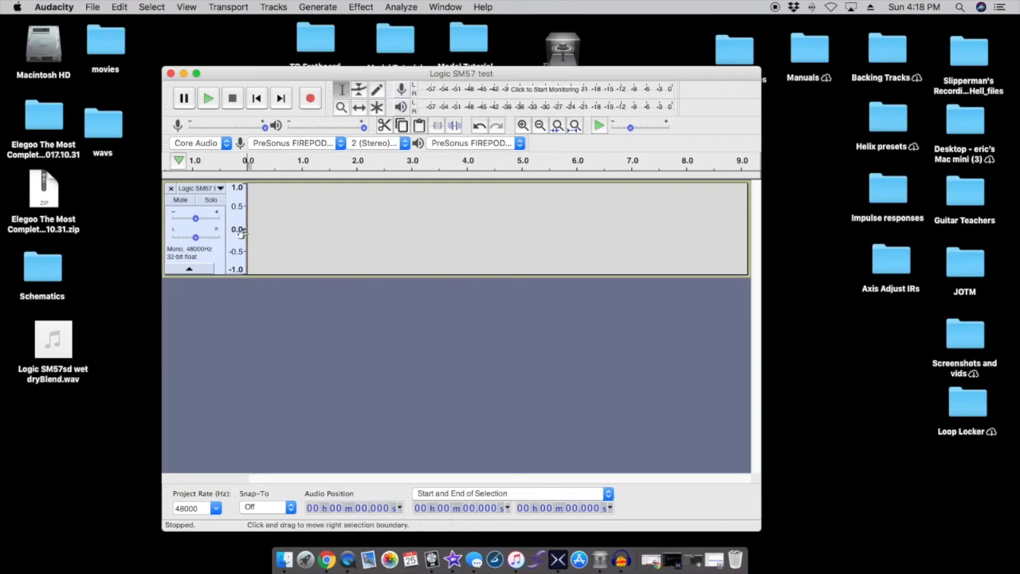
Export the opened impulse response to the Desktop as Logic SM57 test.wav in WAV (Microsoft) signed 16-bit PCM format.
{"action": "scroll", "coordinate": [266, 229], "scroll_direction": "up", "scroll_amount": 4}
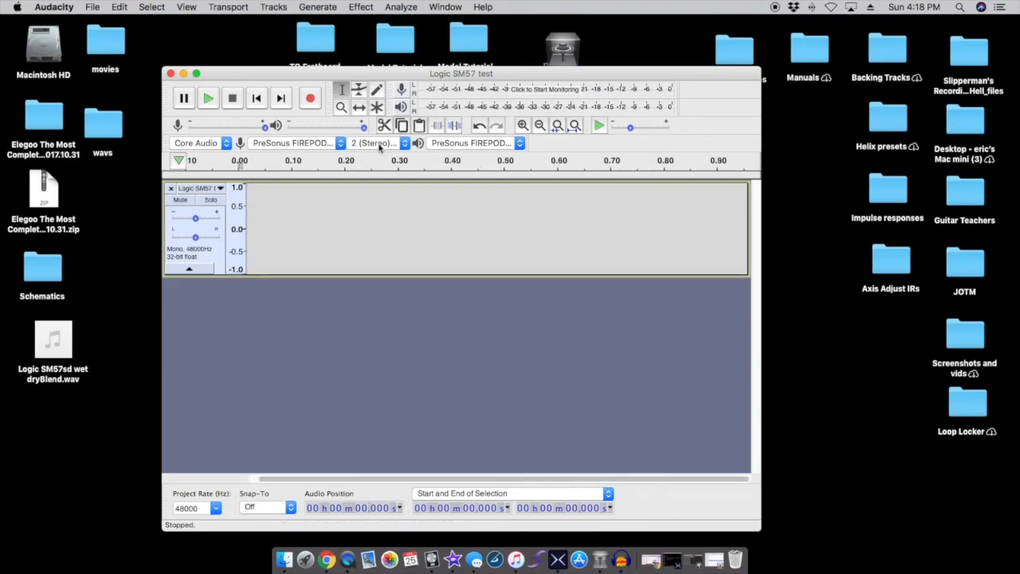
{"action": "scroll", "coordinate": [314, 207], "scroll_direction": "left", "scroll_amount": 1}
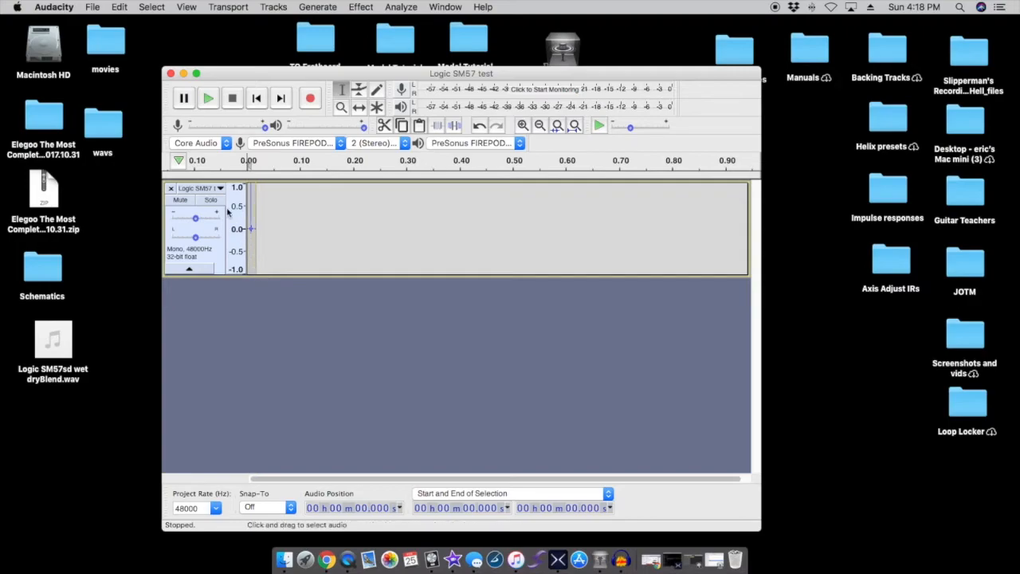
{"action": "left_click", "coordinate": [93, 8]}
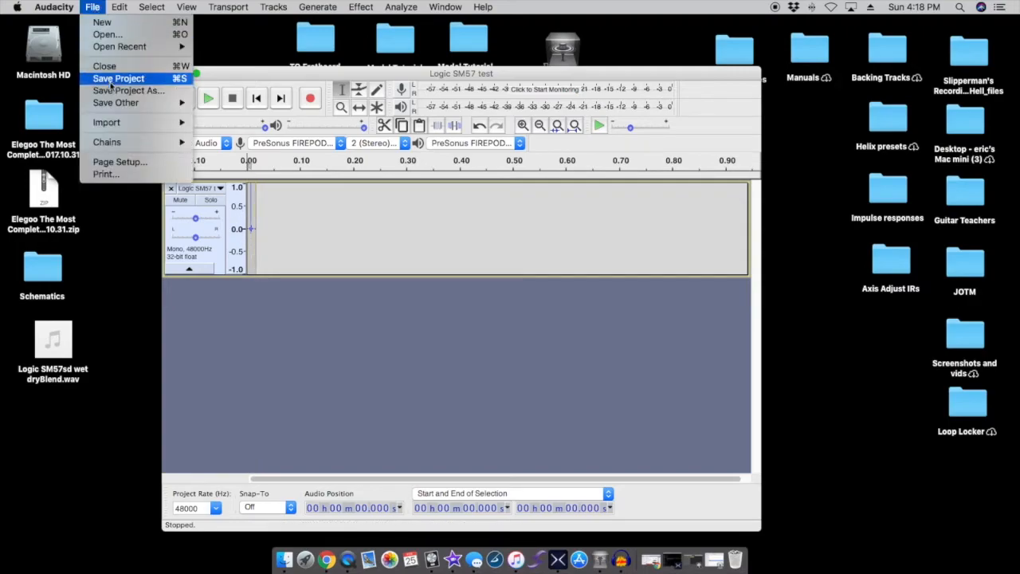
{"action": "mouse_move", "coordinate": [116, 104]}
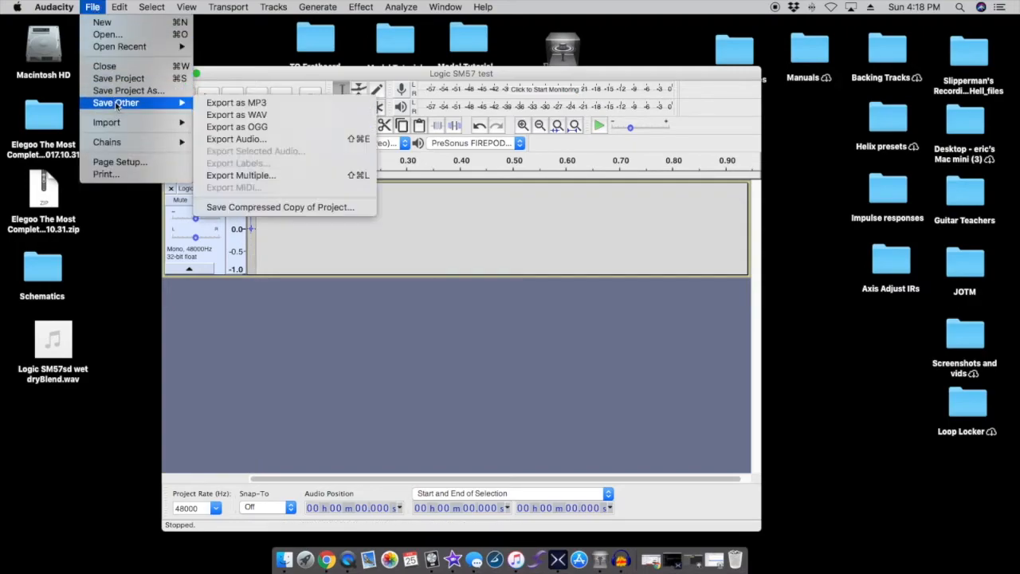
{"action": "left_click", "coordinate": [257, 117]}
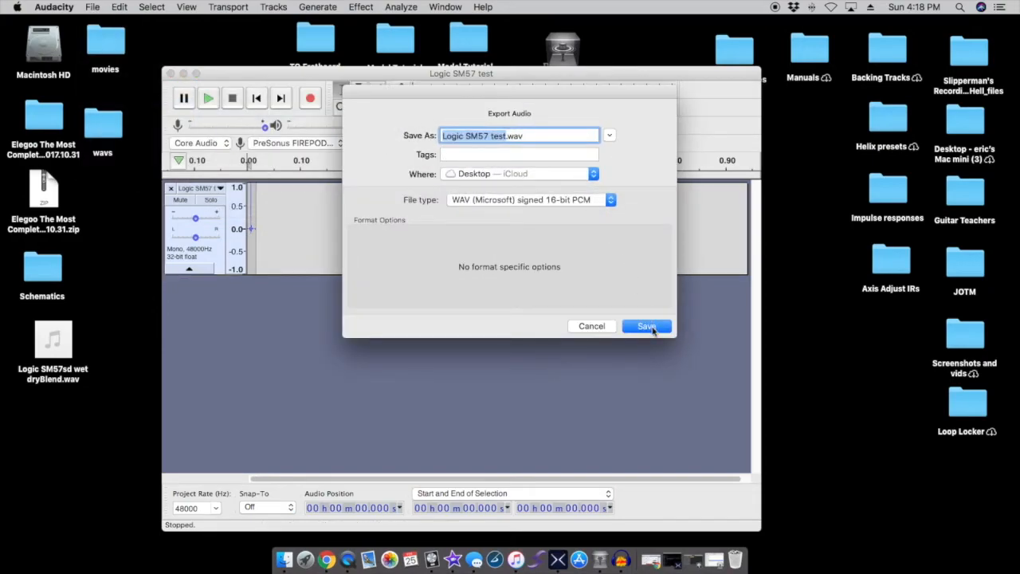
{"action": "left_click", "coordinate": [646, 327]}
{"action": "left_click", "coordinate": [592, 390]}
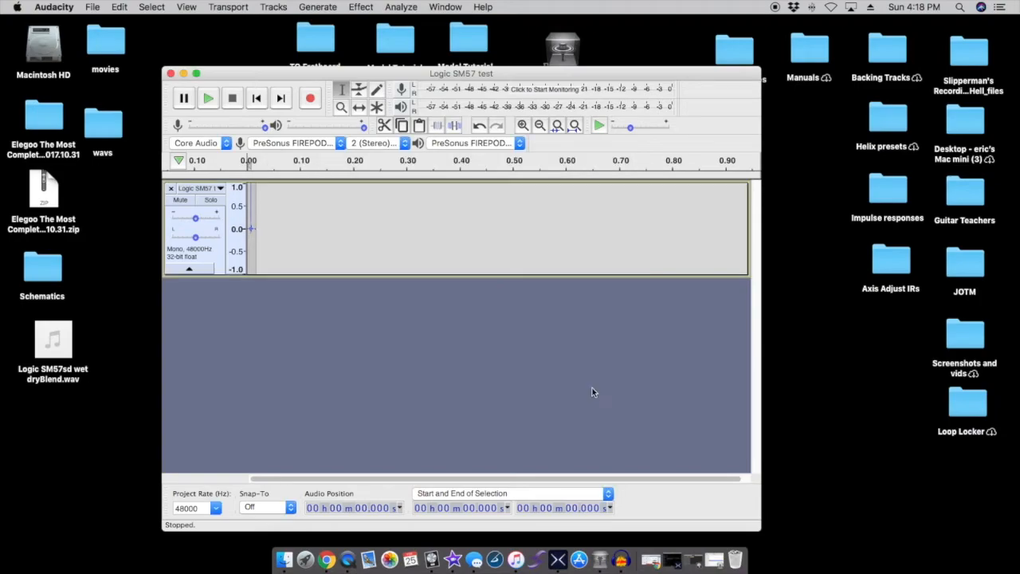
Close the Audacity project without saving it, then switch to HX Edit and load the preset 01D IR test.
{"action": "left_click", "coordinate": [170, 72]}
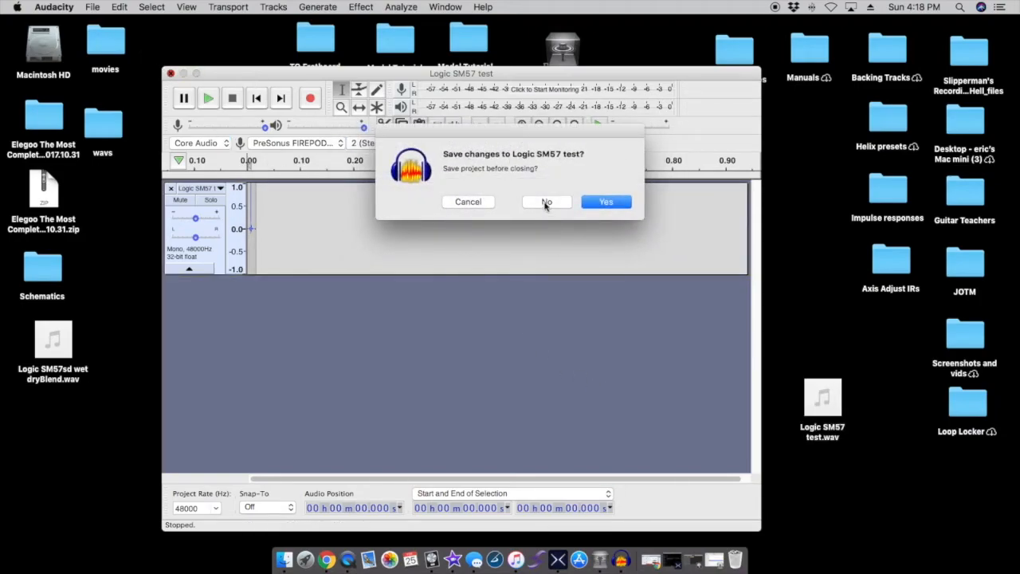
{"action": "left_click", "coordinate": [547, 202]}
{"action": "left_click", "coordinate": [656, 560]}
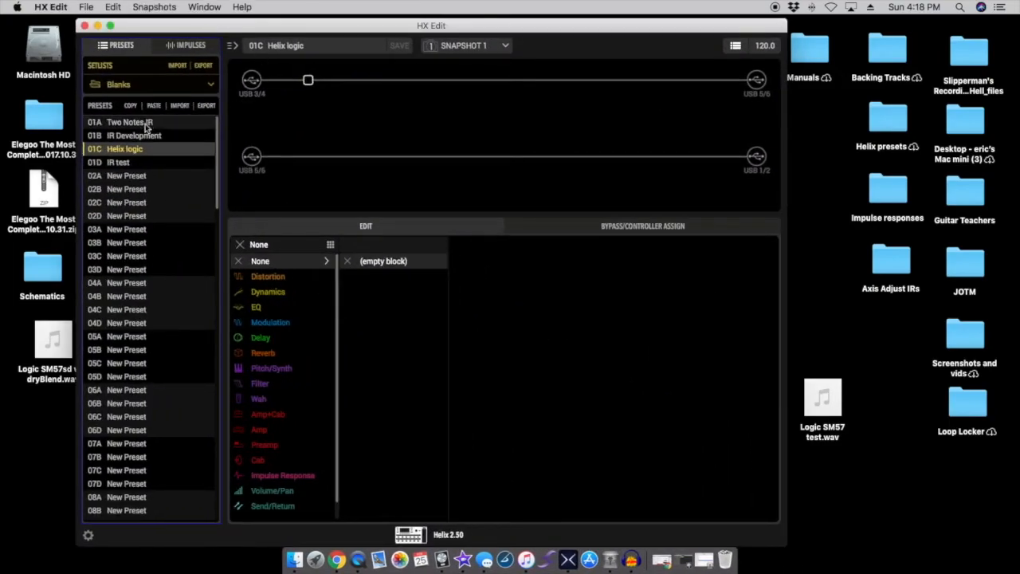
{"action": "left_click", "coordinate": [115, 162]}
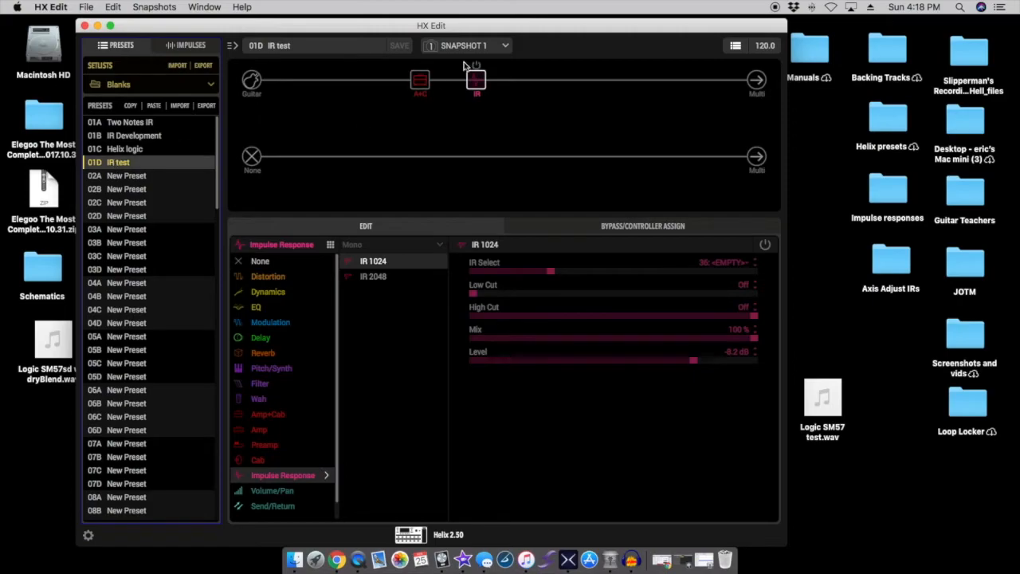
Import Logic SM57 test.wav from the Desktop into impulse slot 34.
{"action": "left_click", "coordinate": [180, 46]}
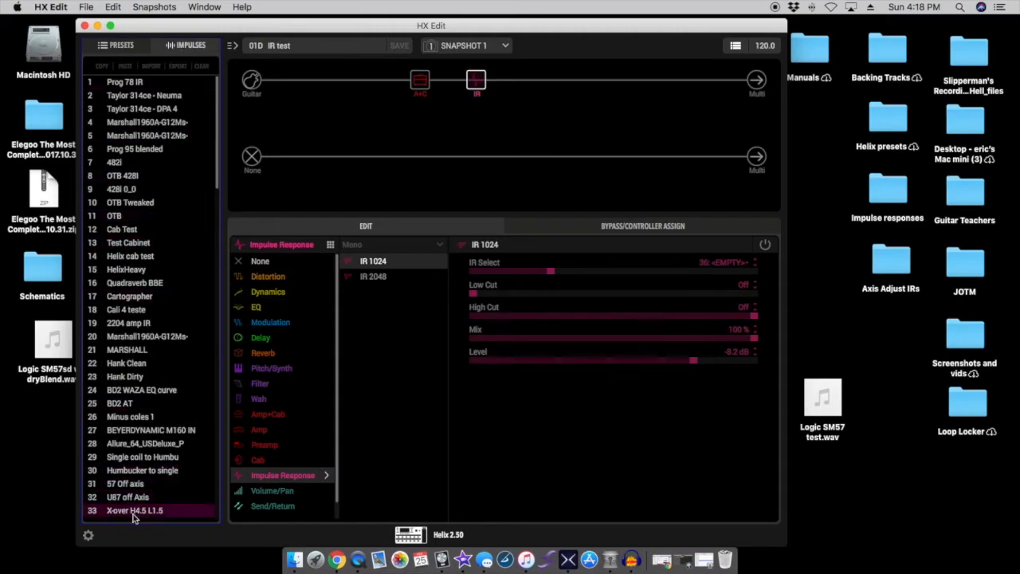
{"action": "scroll", "coordinate": [159, 466], "scroll_direction": "down", "scroll_amount": 3}
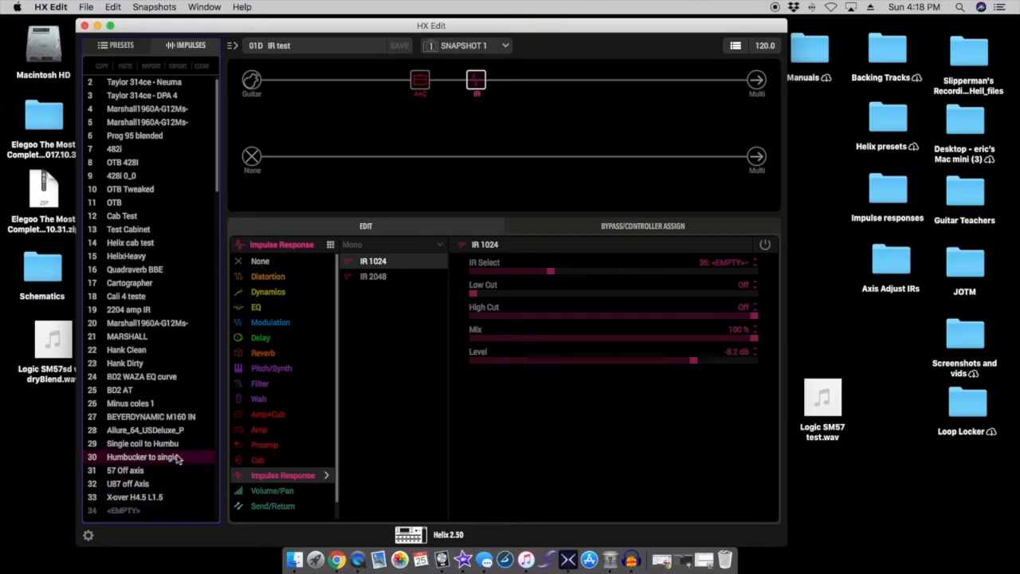
{"action": "left_click_drag", "start_coordinate": [824, 403], "coordinate": [146, 480]}
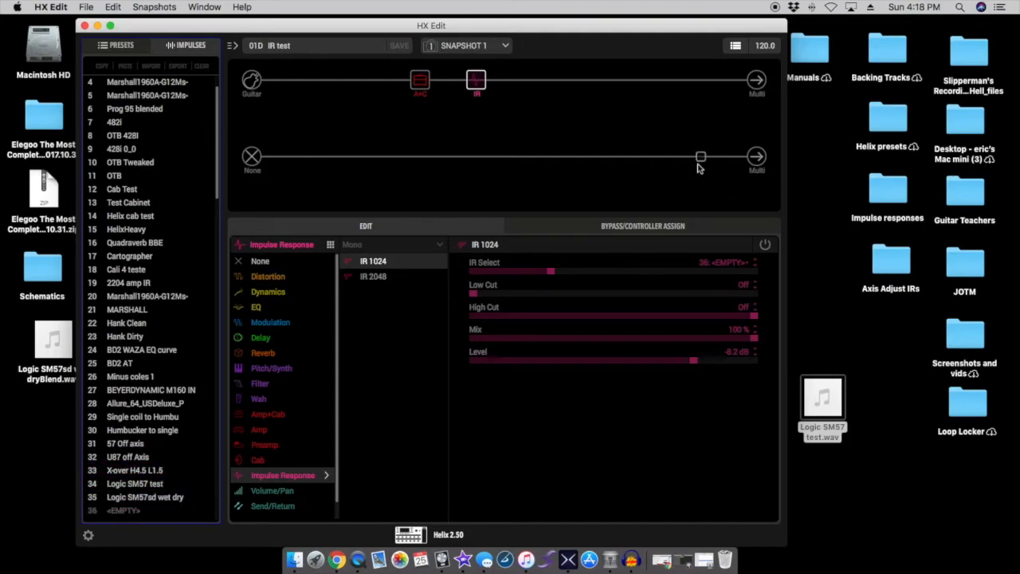
Assign impulse 34, Logic SM57 test, to the IR block of the IR test preset.
{"action": "left_click", "coordinate": [480, 90]}
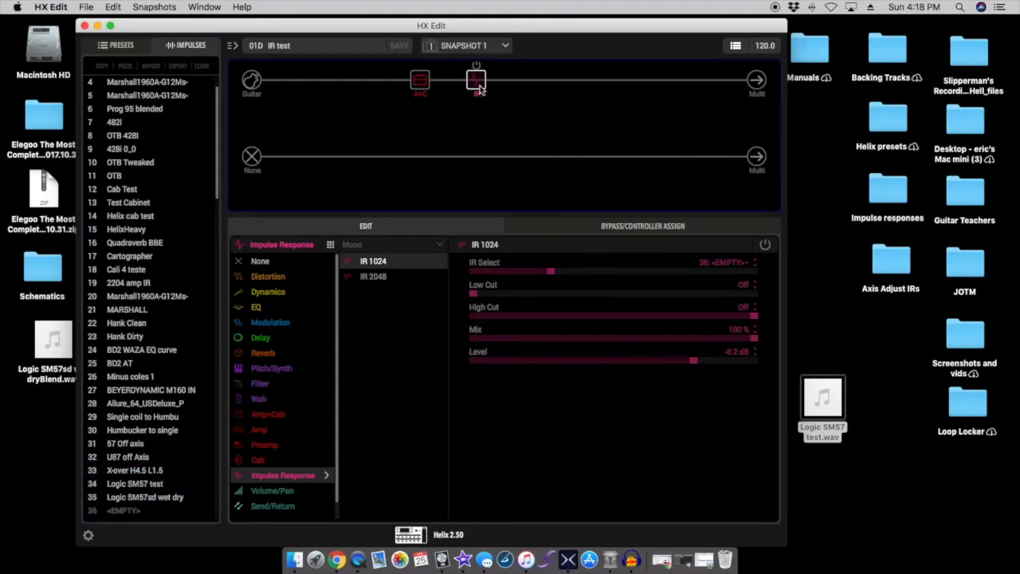
{"action": "left_click", "coordinate": [721, 265]}
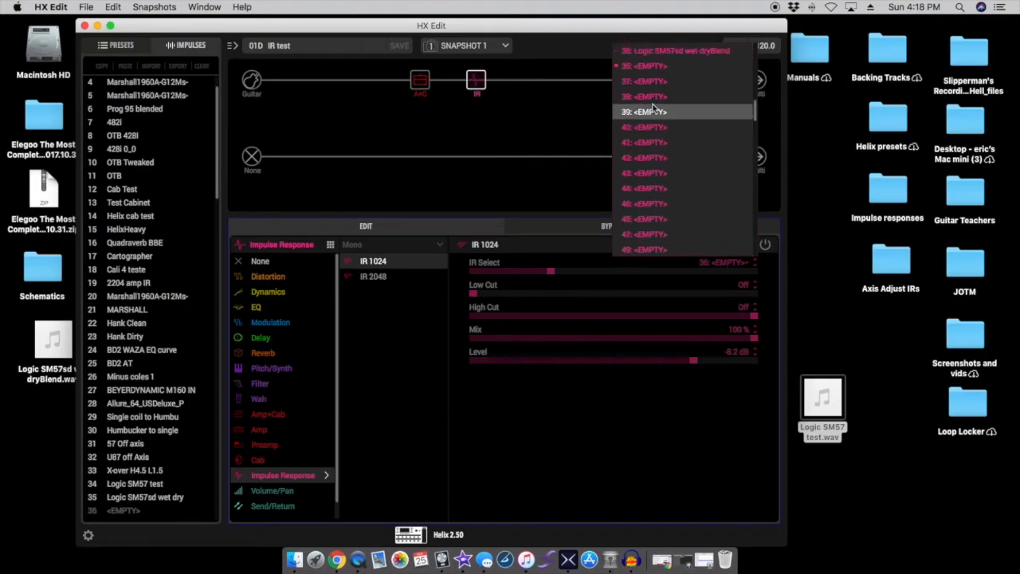
{"action": "left_click", "coordinate": [645, 53]}
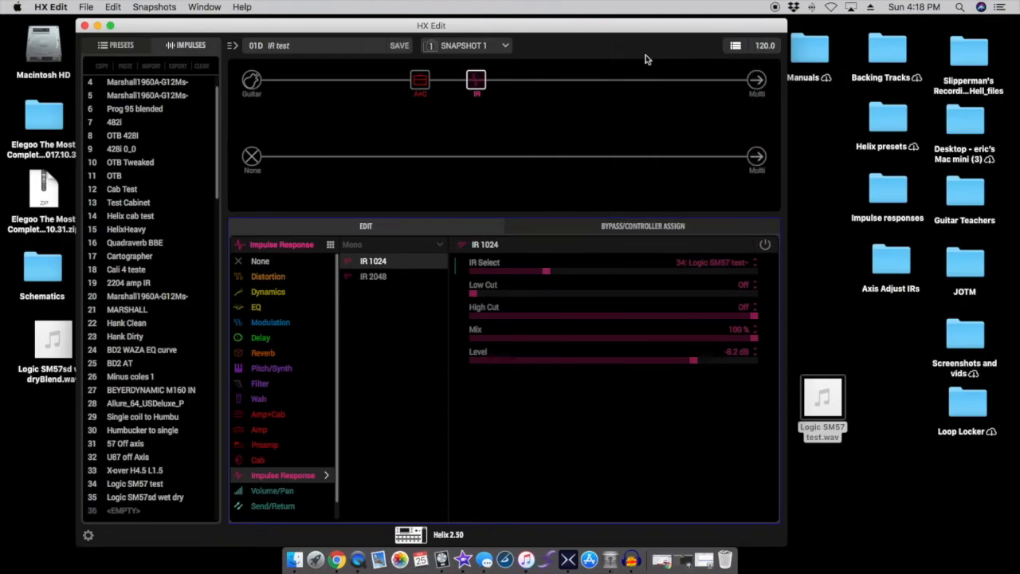
Review the Amp+Cab block's Brit 2204 amp and 4x12 1960 T75 cab settings, and return to the IR block.
{"action": "left_click", "coordinate": [423, 80]}
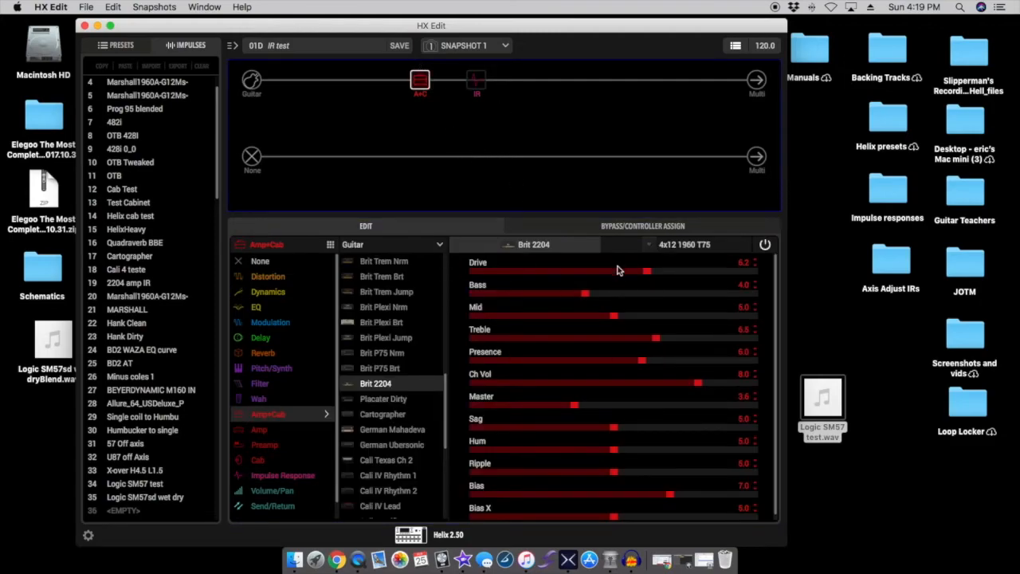
{"action": "left_click", "coordinate": [619, 247]}
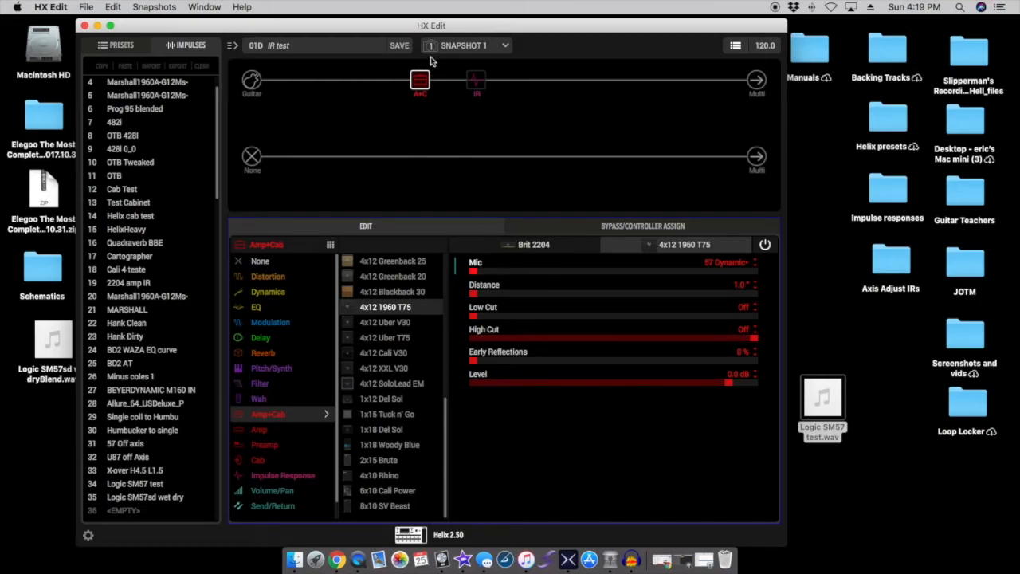
{"action": "left_click", "coordinate": [479, 84]}
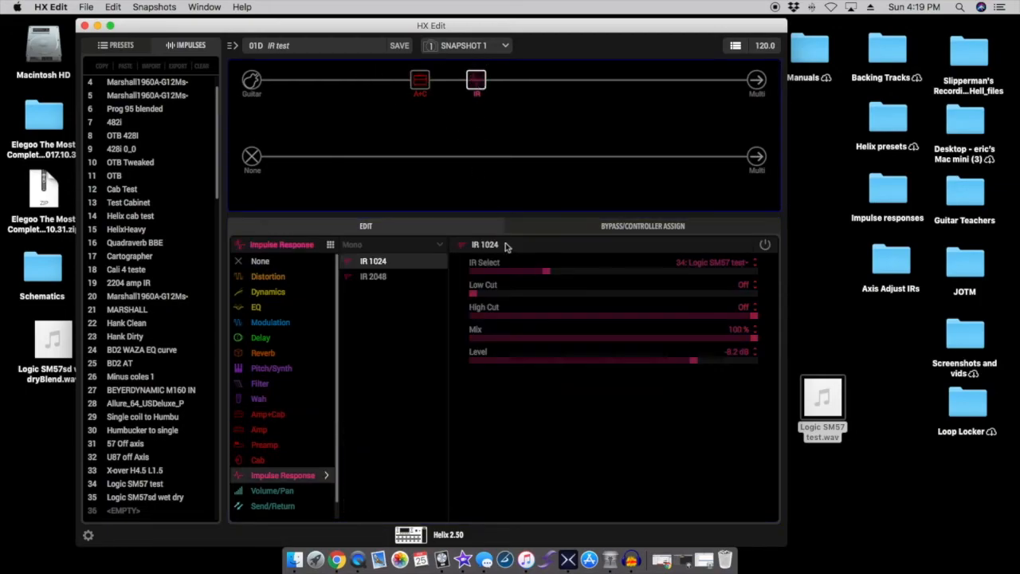
Toggle the IR block's bypass to compare the sound, leave it enabled, and change its selection to impulse 33, X-over H4.5 L1.5.
{"action": "mouse_move", "coordinate": [482, 80]}
{"action": "double_click", "coordinate": [489, 81]}
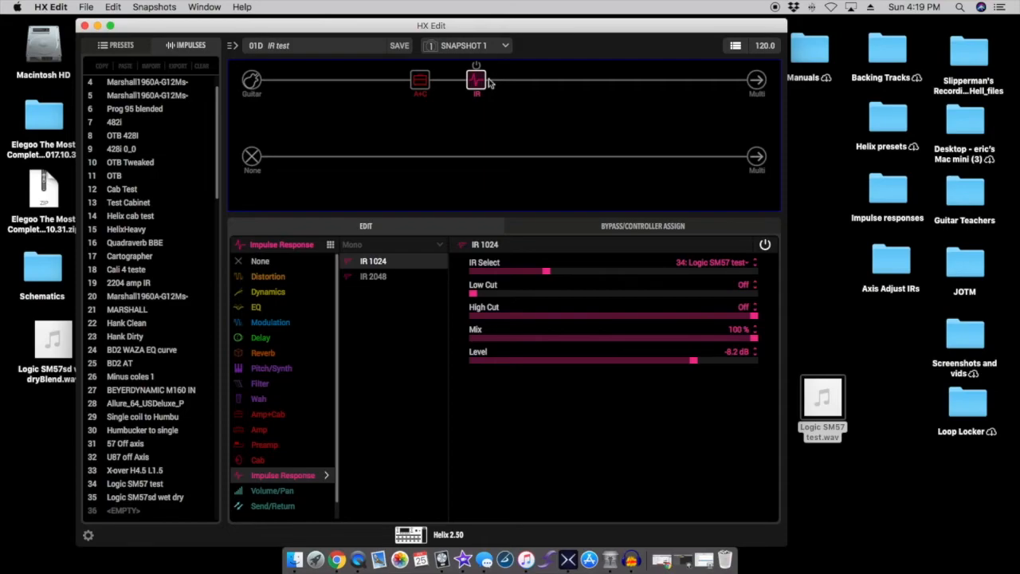
{"action": "double_click", "coordinate": [489, 81]}
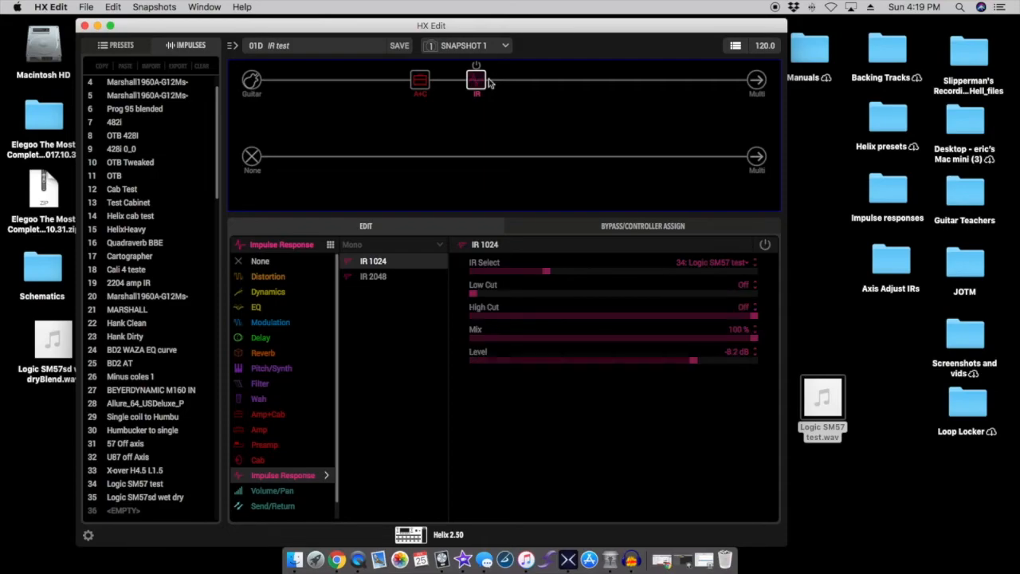
{"action": "double_click", "coordinate": [489, 81]}
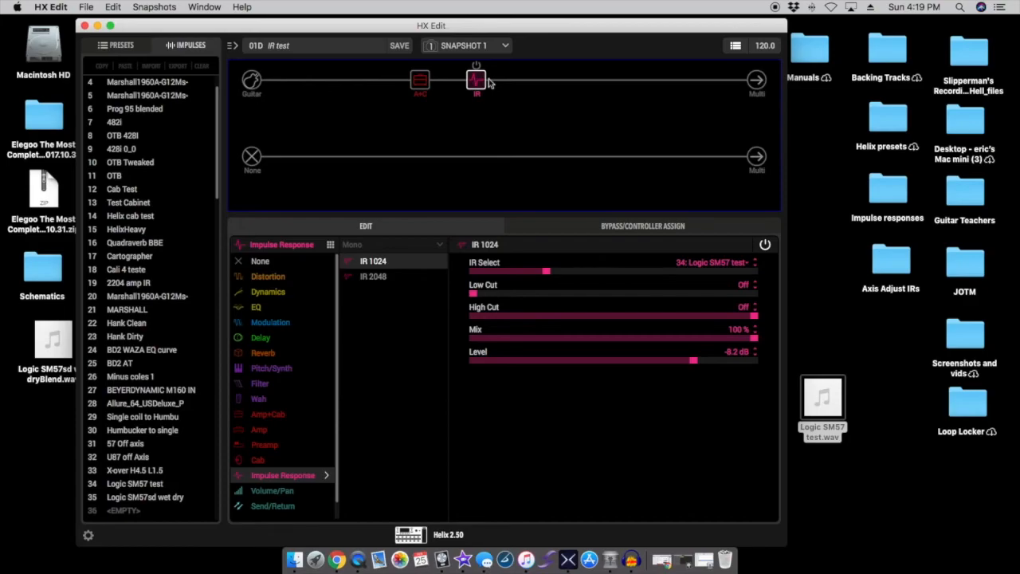
{"action": "key", "text": "Left"}
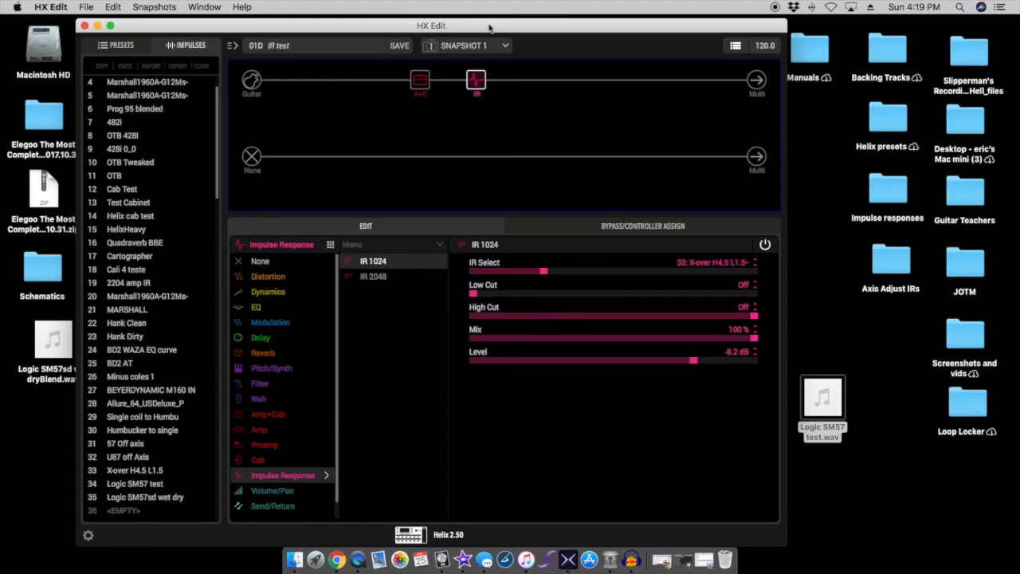
Minimise HX Edit, switch to the MatchEQ Ir Development project in Logic Pro X, and view the Sweep file track's Amp Designer settings.
{"action": "key", "text": "super+m"}
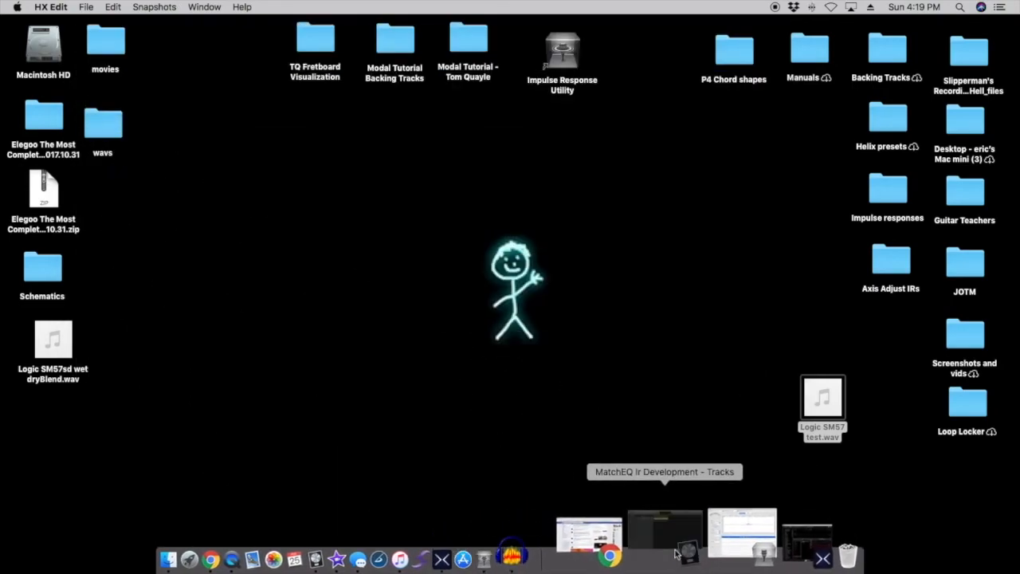
{"action": "left_click", "coordinate": [640, 533]}
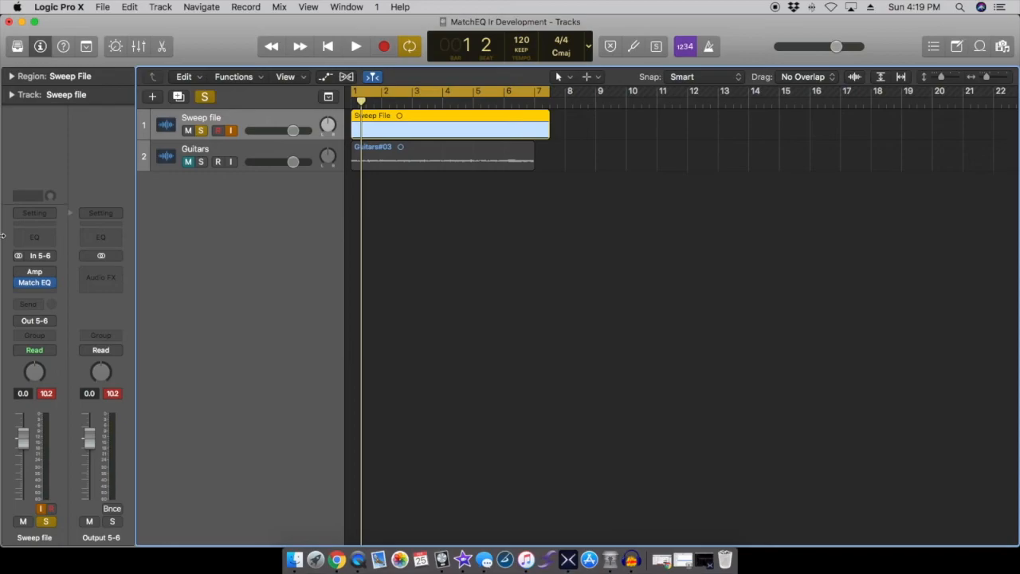
{"action": "left_click", "coordinate": [35, 272]}
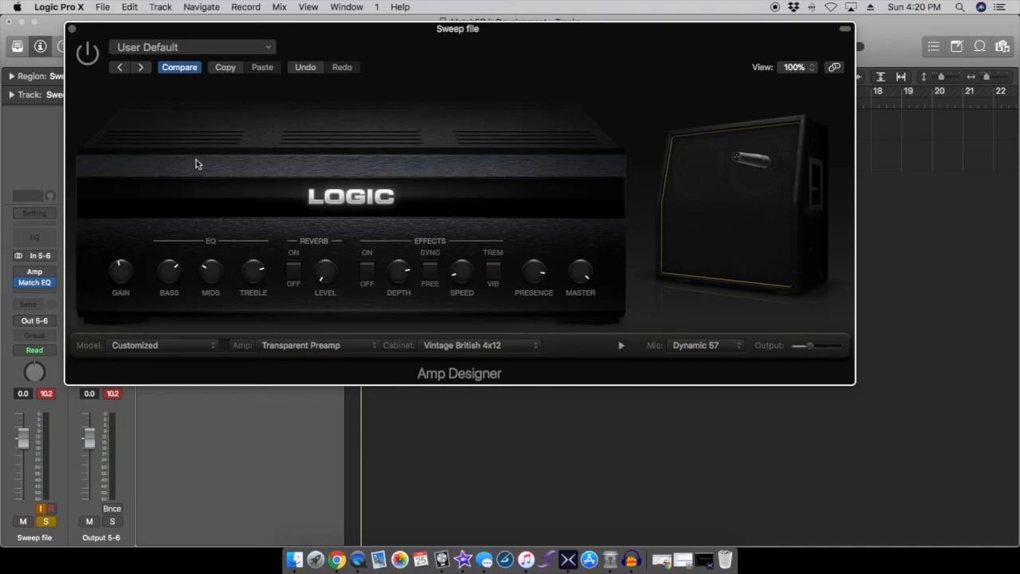
{"action": "left_click", "coordinate": [71, 29]}
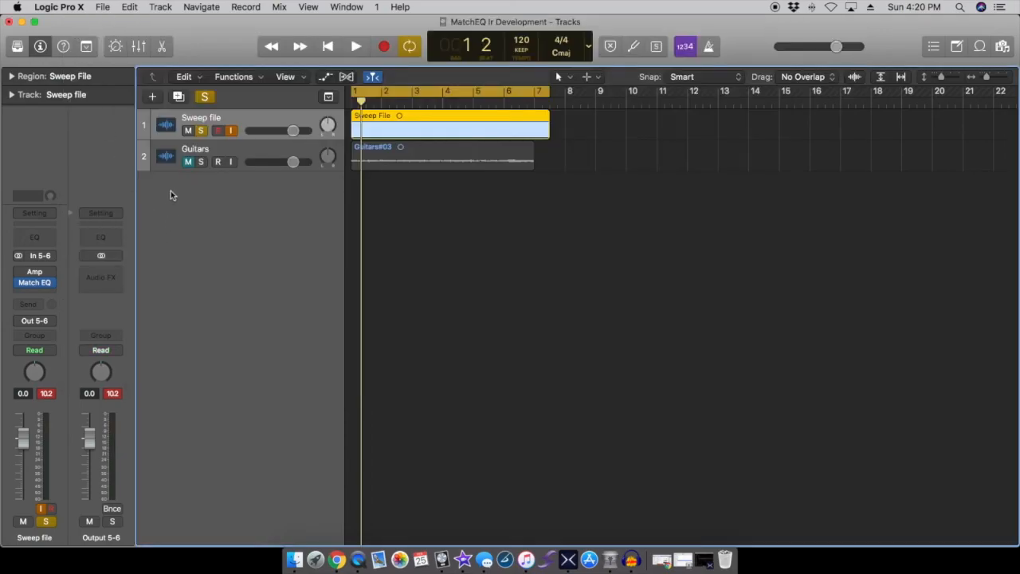